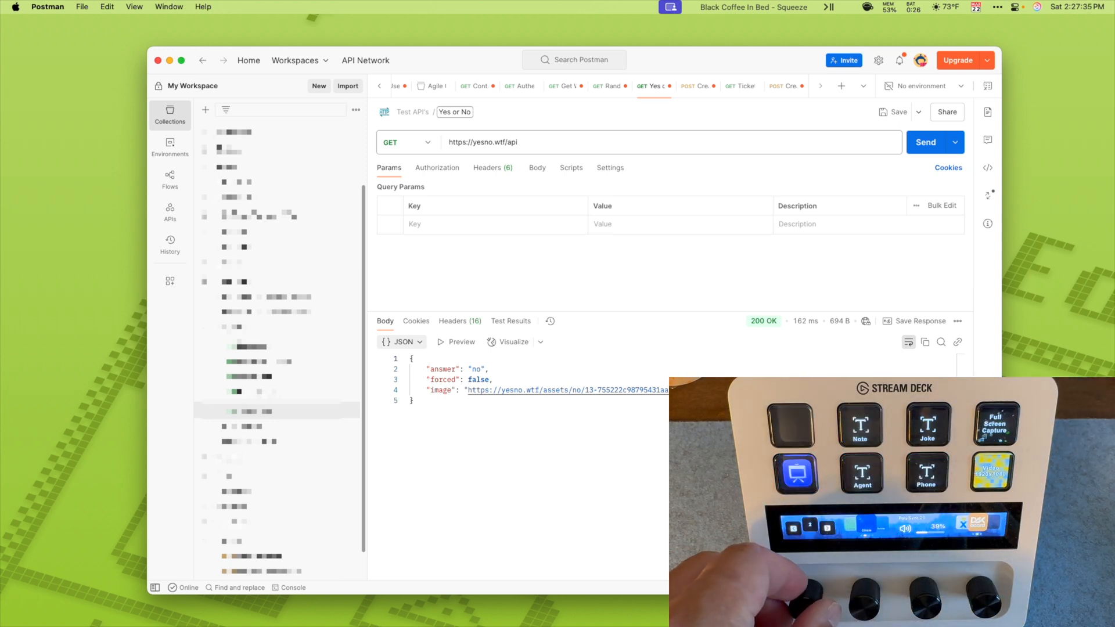
# Step: Mark up the request method, the URL and the answer line of the JSON response with temporary rectangles, then close the annotation overlay
pyautogui.hotkey('ctrl', 'alt', 'a')
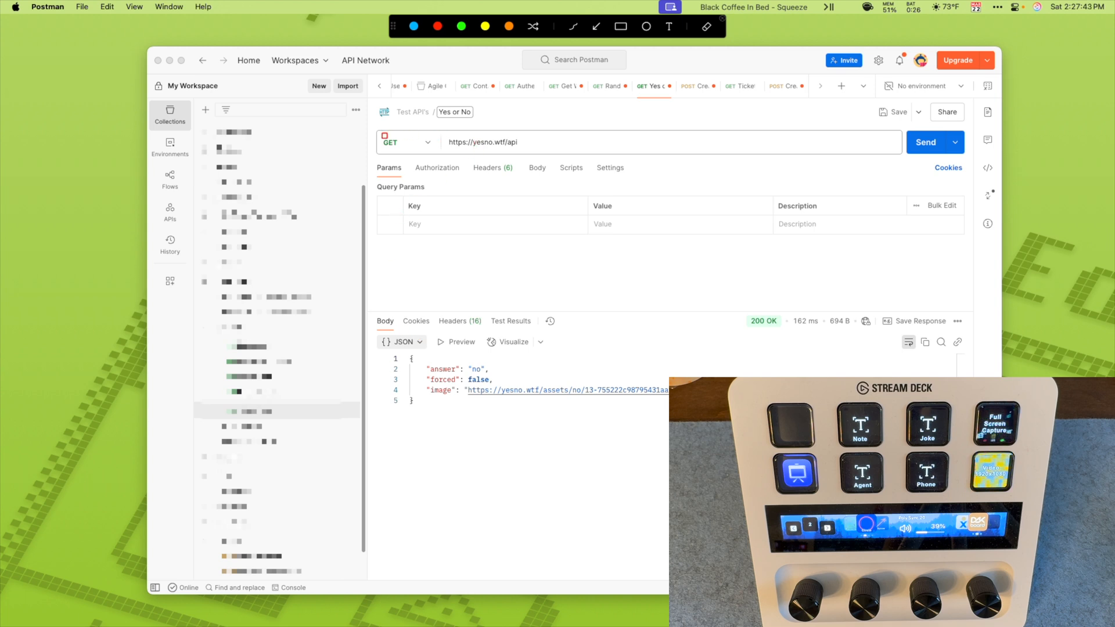
pyautogui.moveTo(376, 123); pyautogui.dragTo(556, 160)
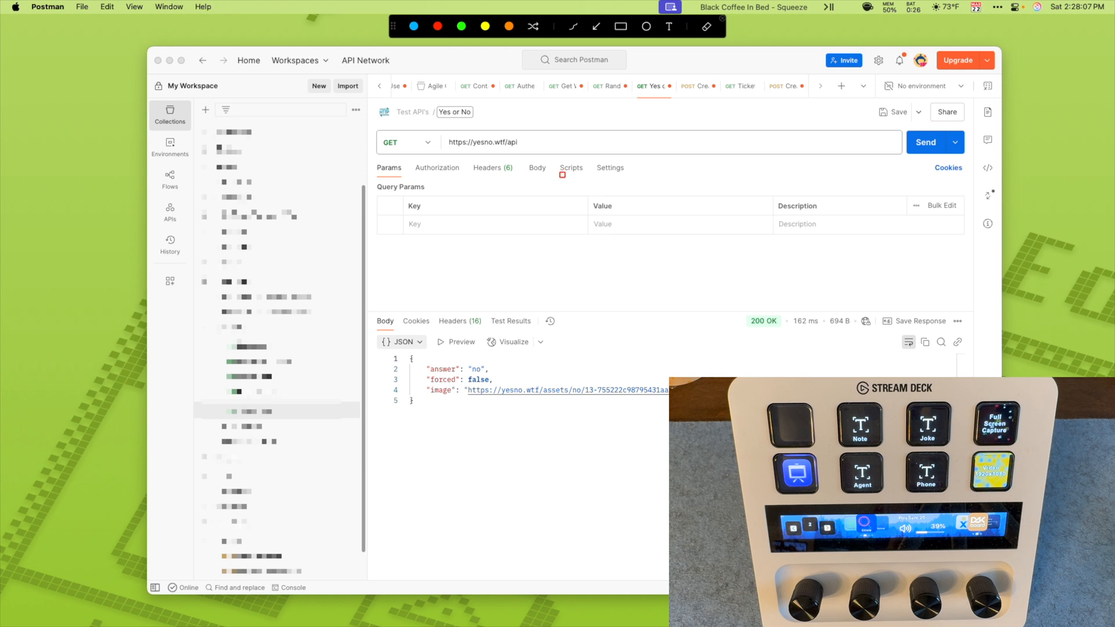
pyautogui.moveTo(443, 132); pyautogui.dragTo(528, 153)
pyautogui.moveTo(377, 128); pyautogui.dragTo(436, 155)
pyautogui.moveTo(424, 357); pyautogui.dragTo(497, 376)
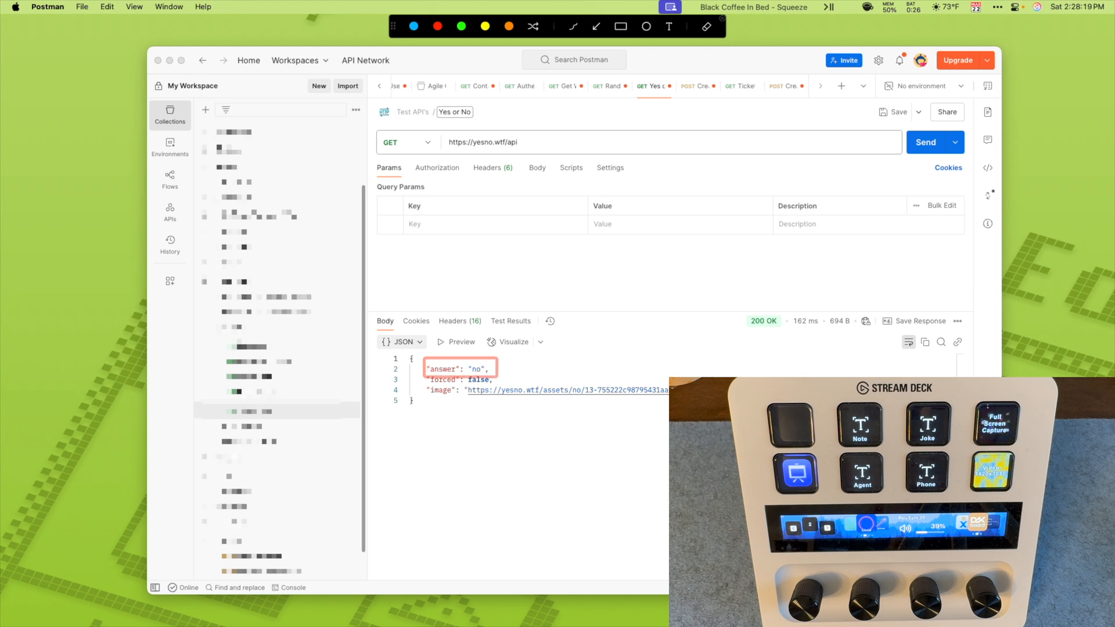
pyautogui.press('Escape')
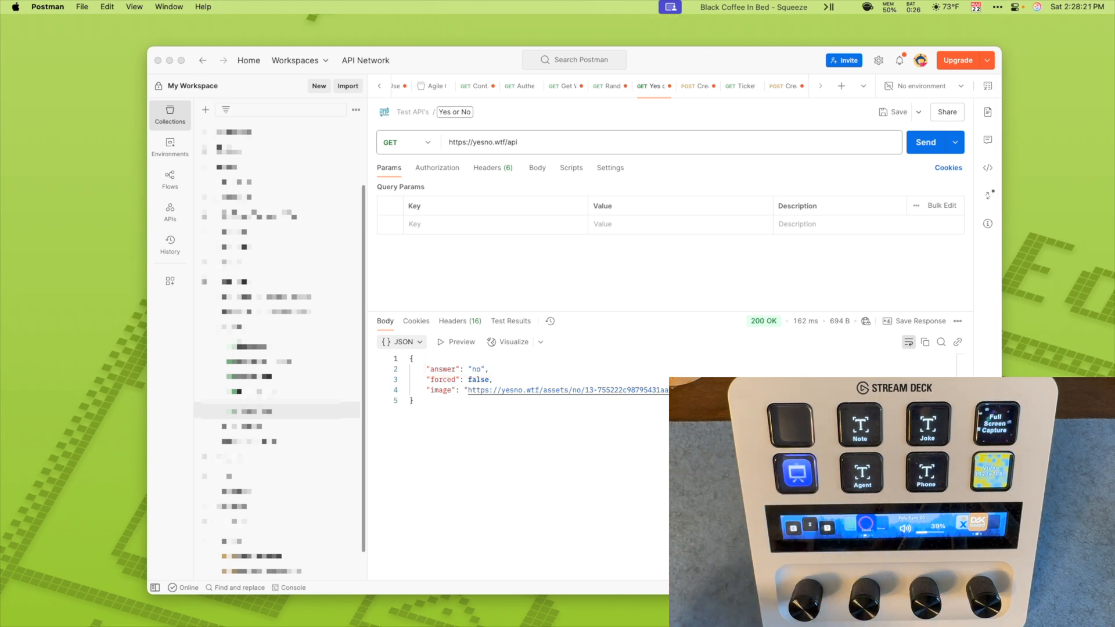
pyautogui.click(925, 142)
pyautogui.click(925, 142)
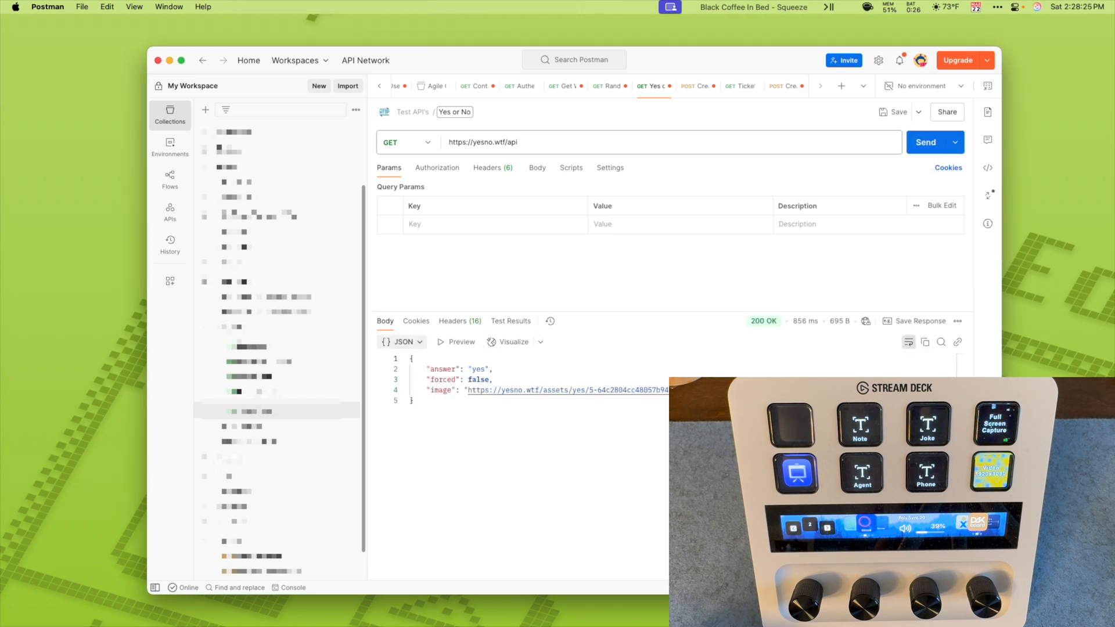
pyautogui.click(926, 143)
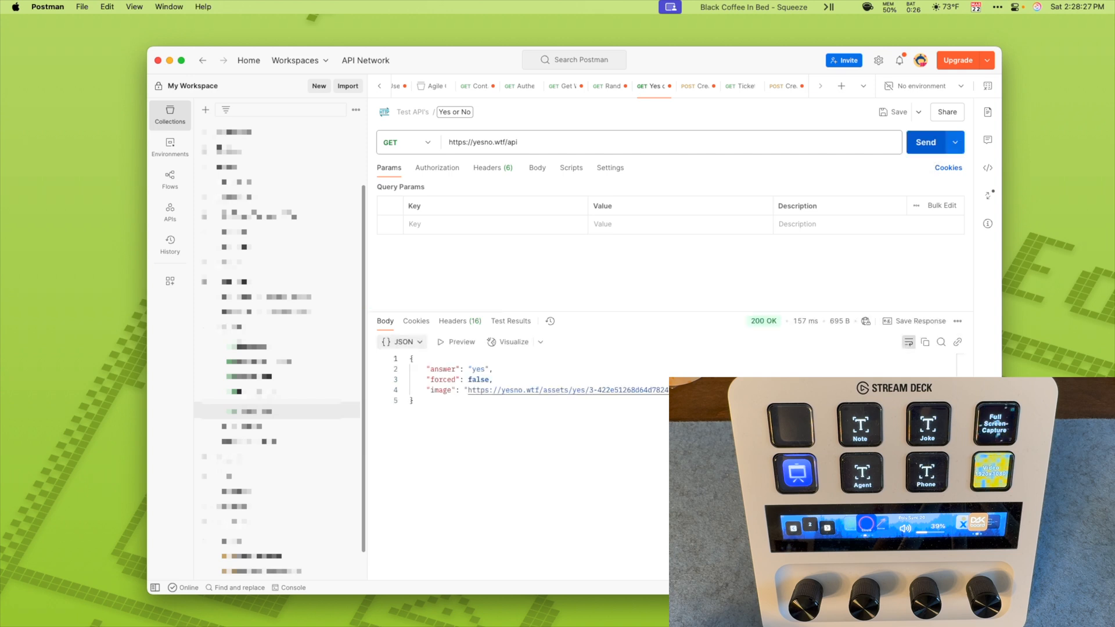
pyautogui.click(925, 142)
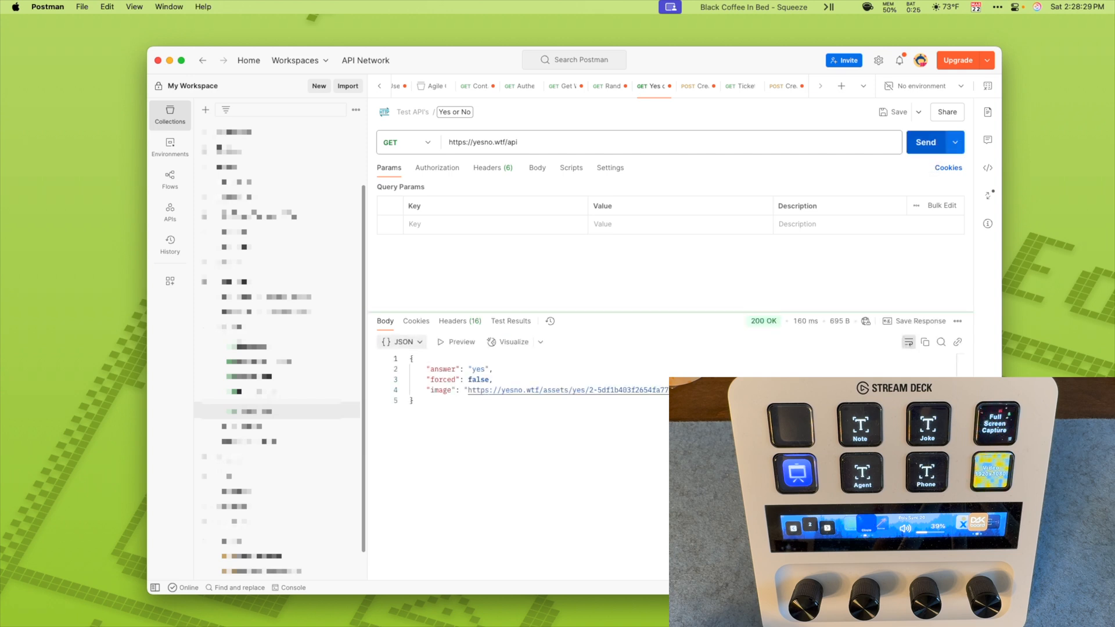
pyautogui.click(925, 142)
pyautogui.click(926, 143)
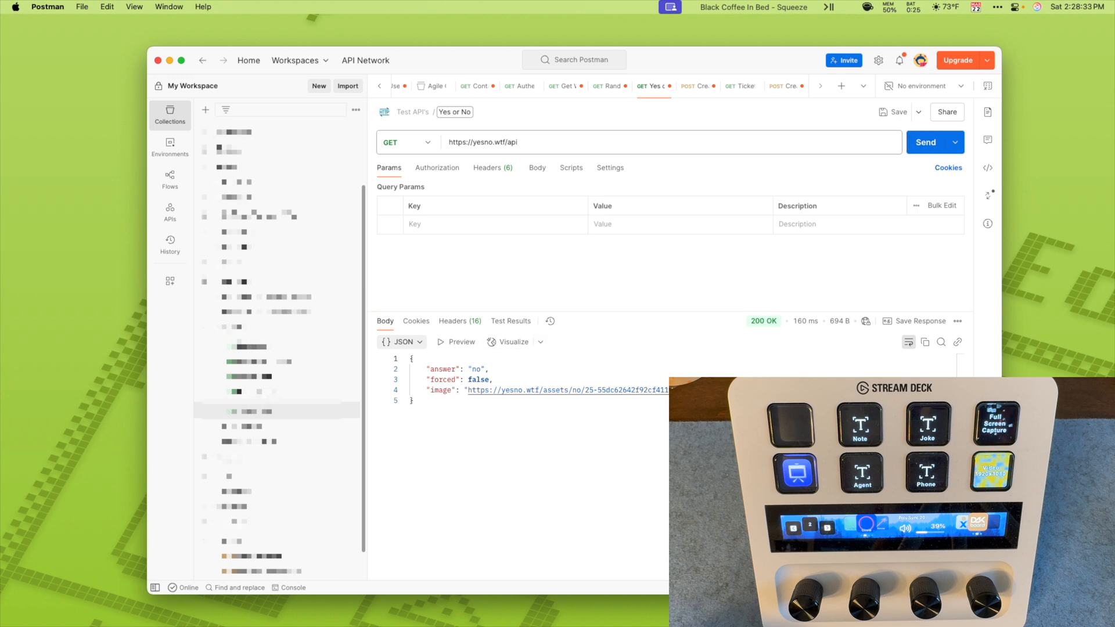
# Step: Outline the image line of the JSON response with a temporary annotation rectangle, then close the overlay
pyautogui.hotkey('ctrl', 'alt', 'a')
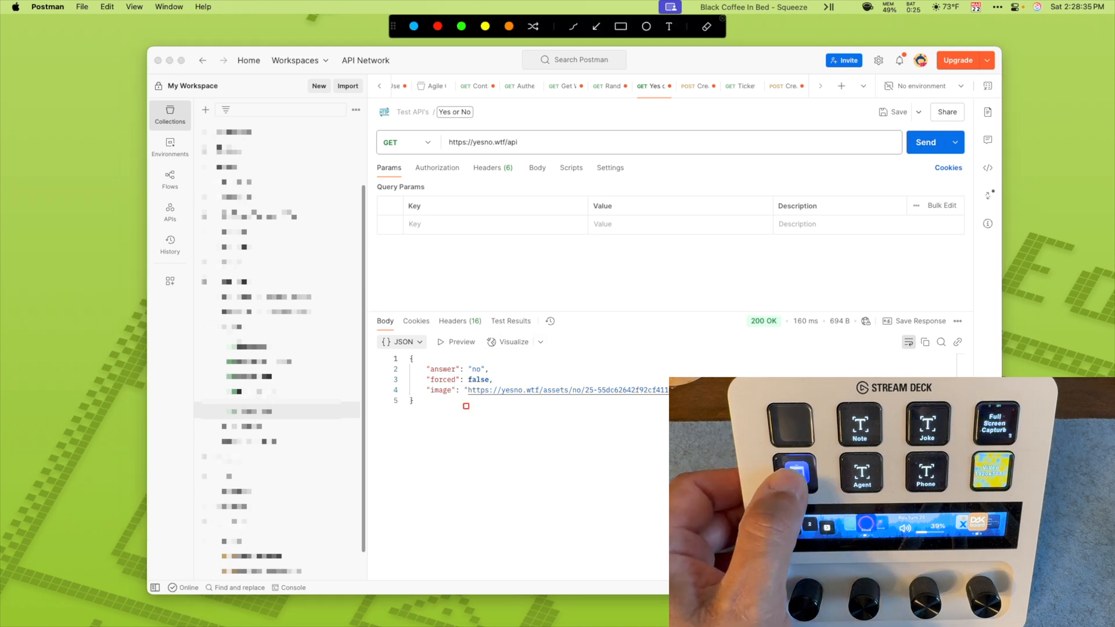
pyautogui.moveTo(423, 383)
pyautogui.mouseDown()
pyautogui.moveTo(497, 399)
pyautogui.moveTo(674, 401)
pyautogui.mouseUp()
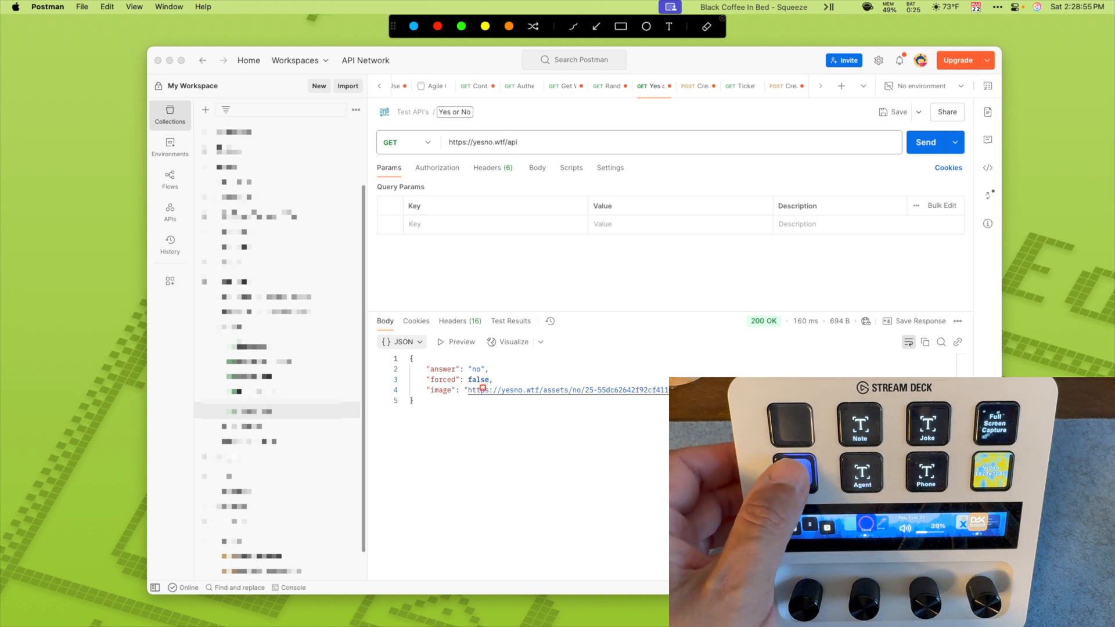
pyautogui.press('Escape')
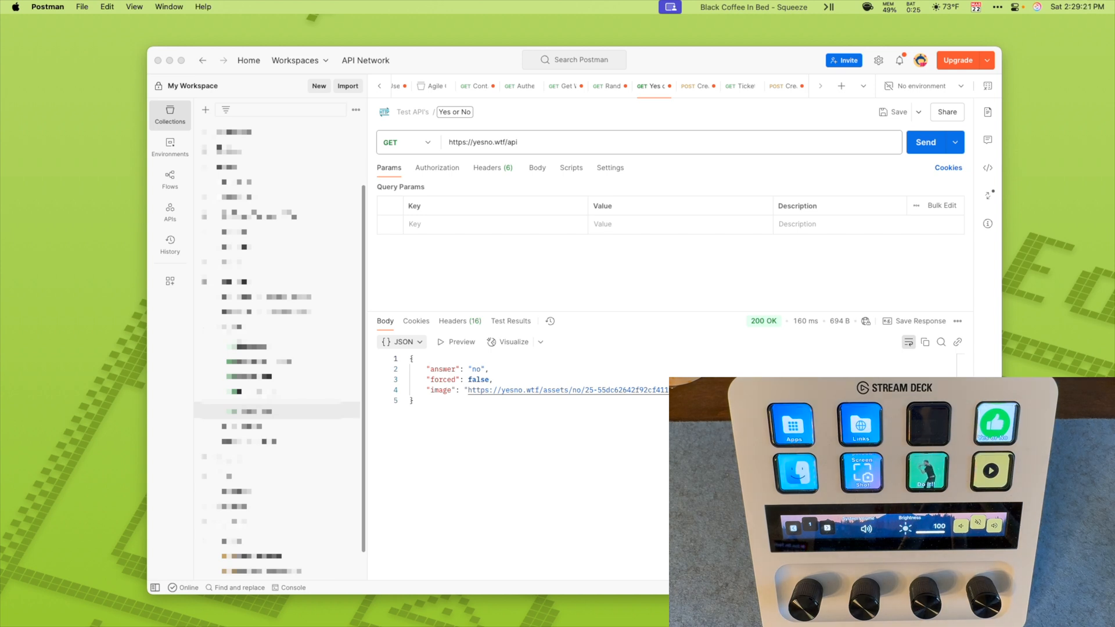
# Step: Switch to Stream Deck, open the settings of the Yes or No API Request key and hide its title
pyautogui.hotkey('ctrl', 'Up')
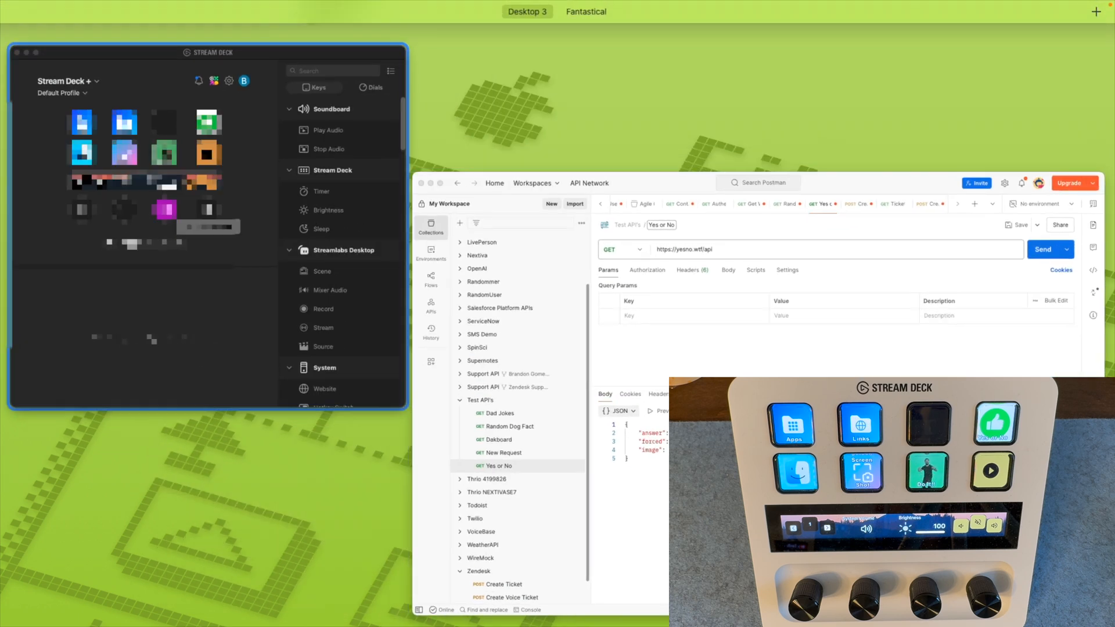
pyautogui.click(151, 338)
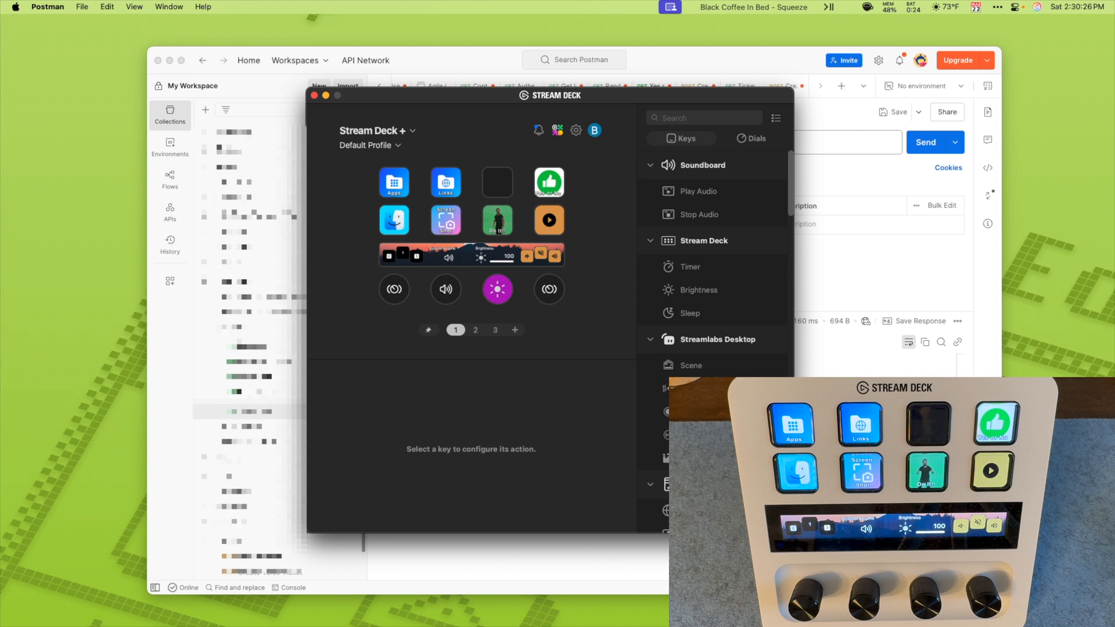
pyautogui.click(548, 182)
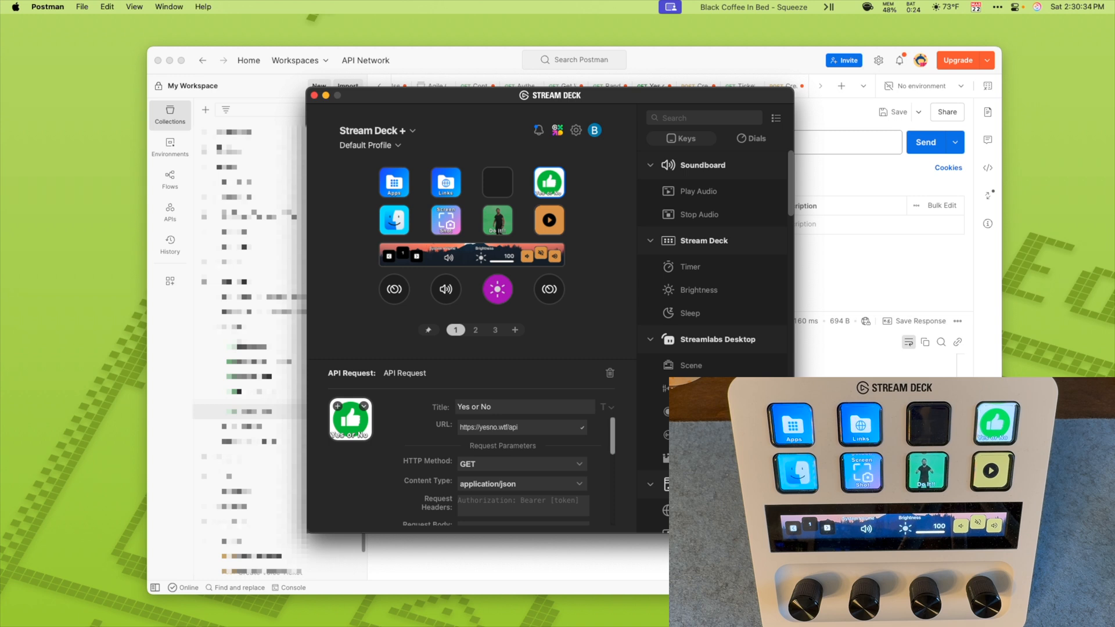
pyautogui.click(607, 407)
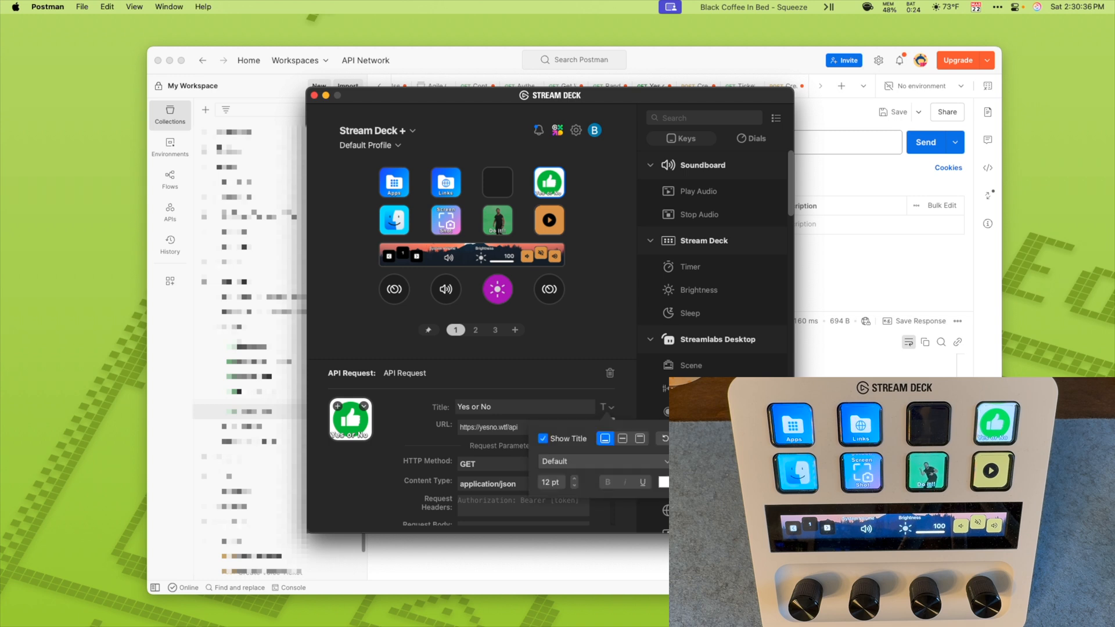
pyautogui.click(543, 438)
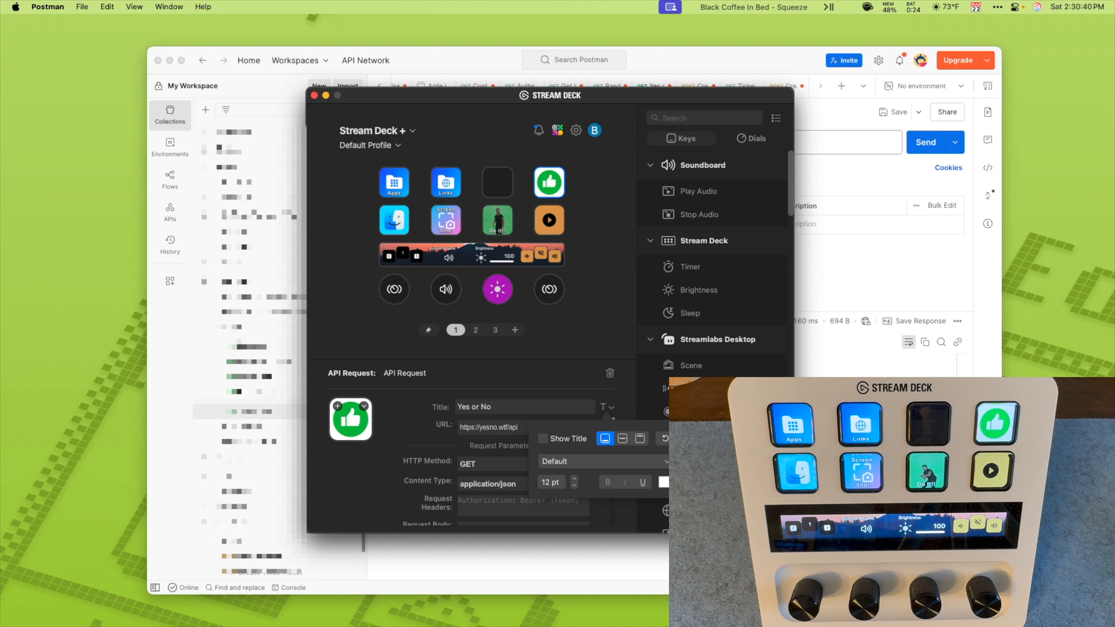
pyautogui.press('Escape')
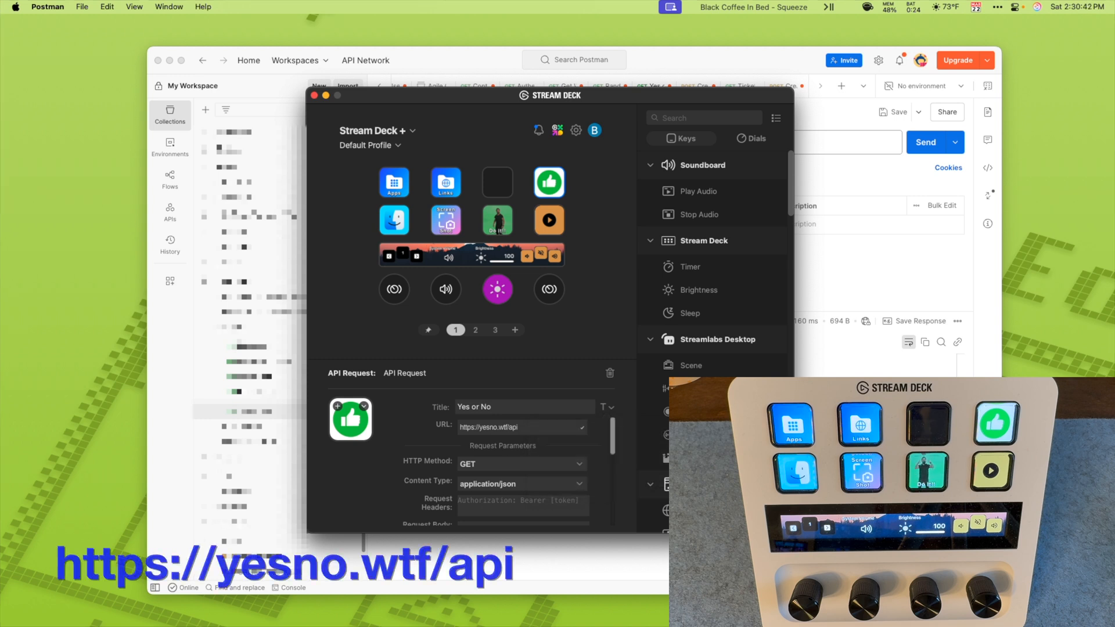
# Step: Check the key's request URL and choose GET as its HTTP method
pyautogui.moveTo(518, 427); pyautogui.dragTo(458, 427)
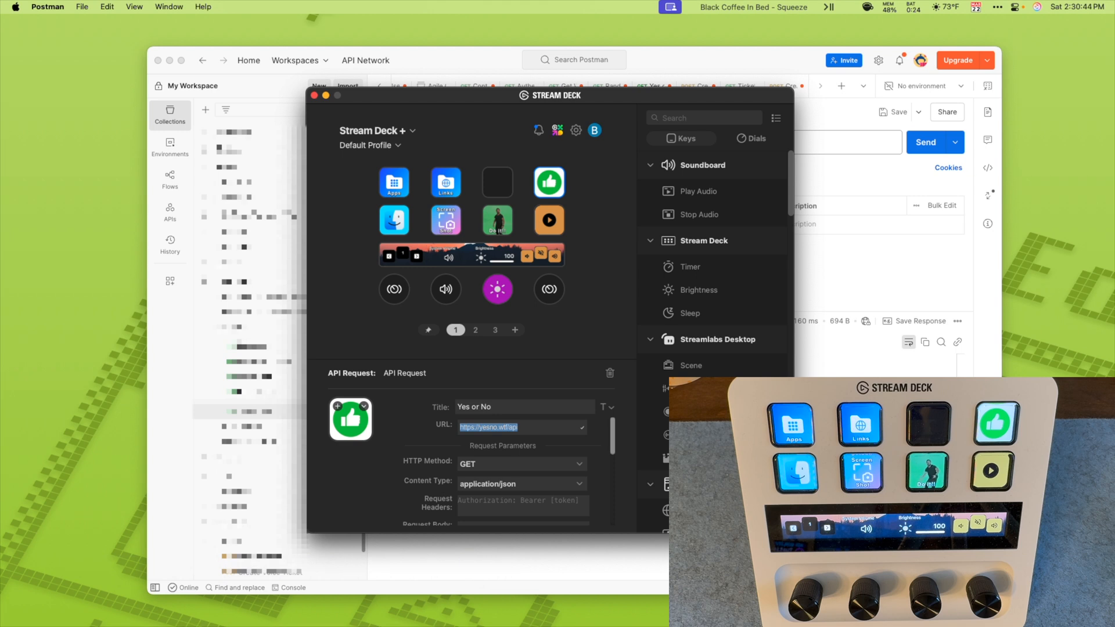
pyautogui.scroll(-2, 505, 464)
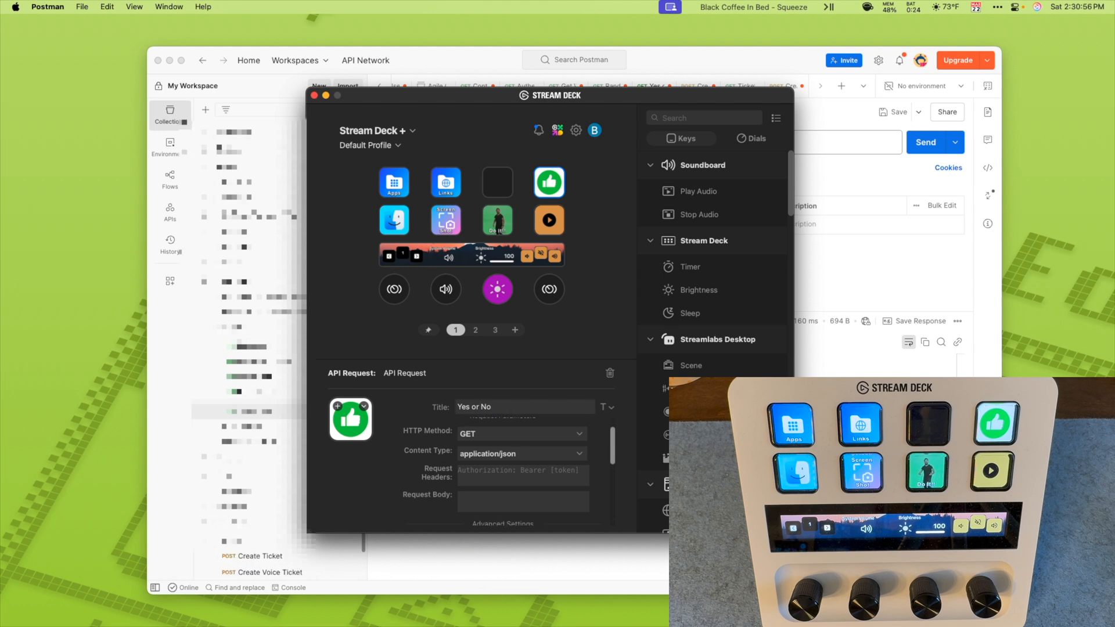
pyautogui.click(522, 434)
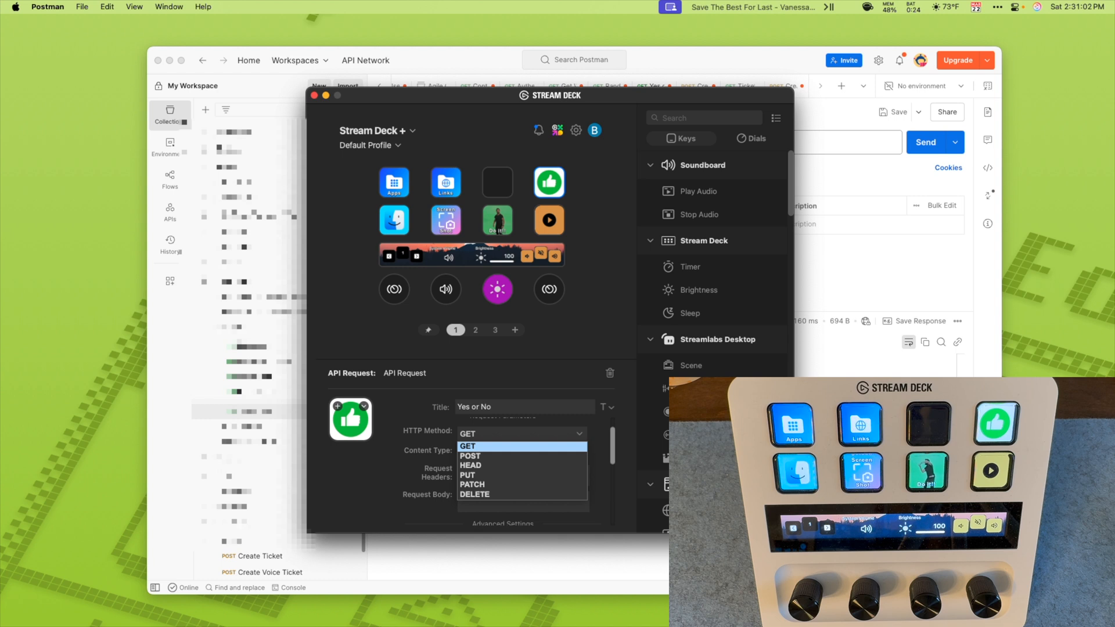
pyautogui.click(522, 446)
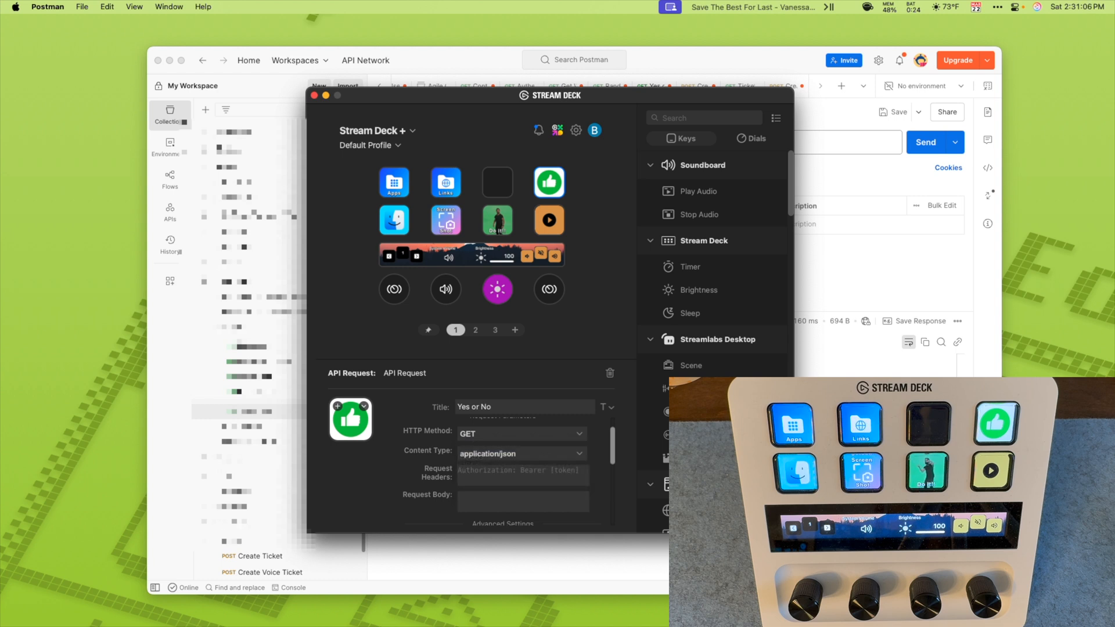
# Step: Enable the green success indicator in the key's advanced settings, then disable it again
pyautogui.scroll(-2, 505, 459)
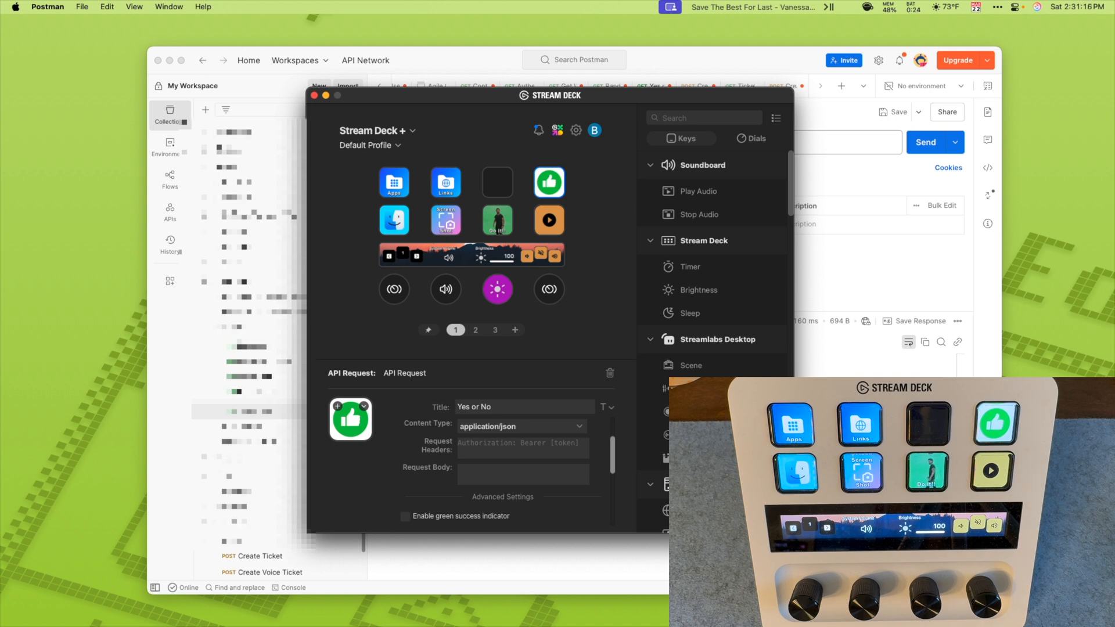
pyautogui.scroll(-3, 503, 459)
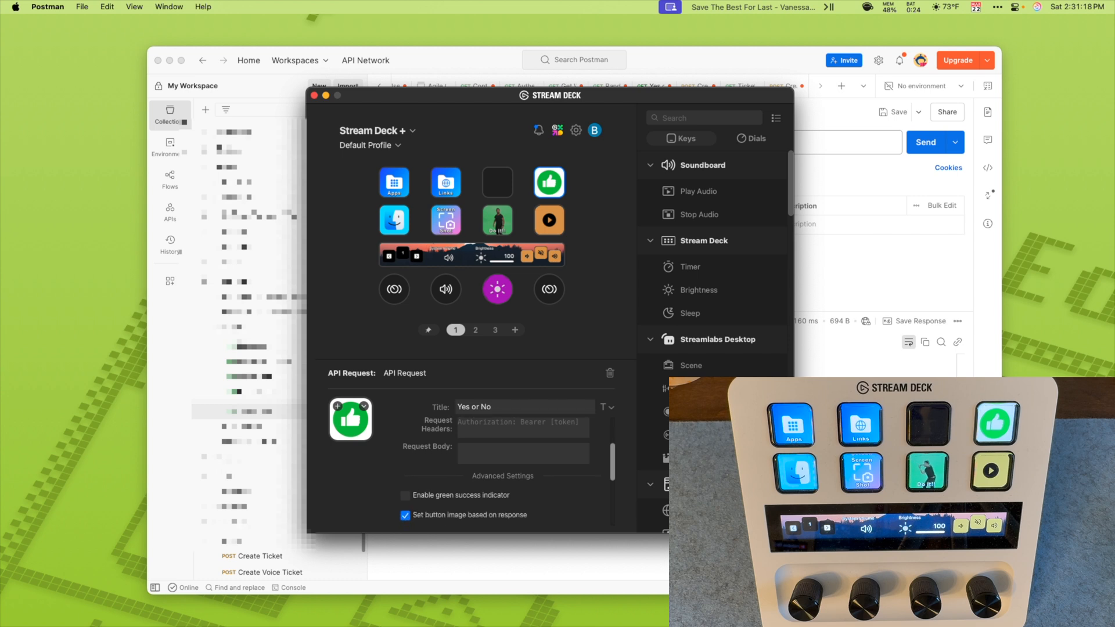
pyautogui.scroll(-2, 503, 459)
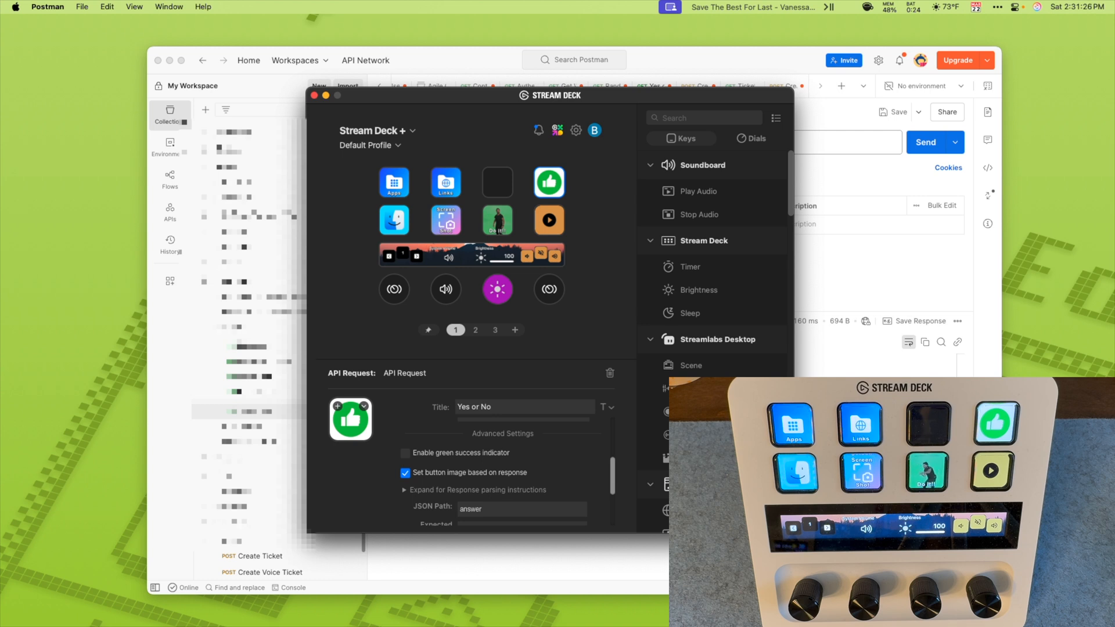
pyautogui.click(405, 454)
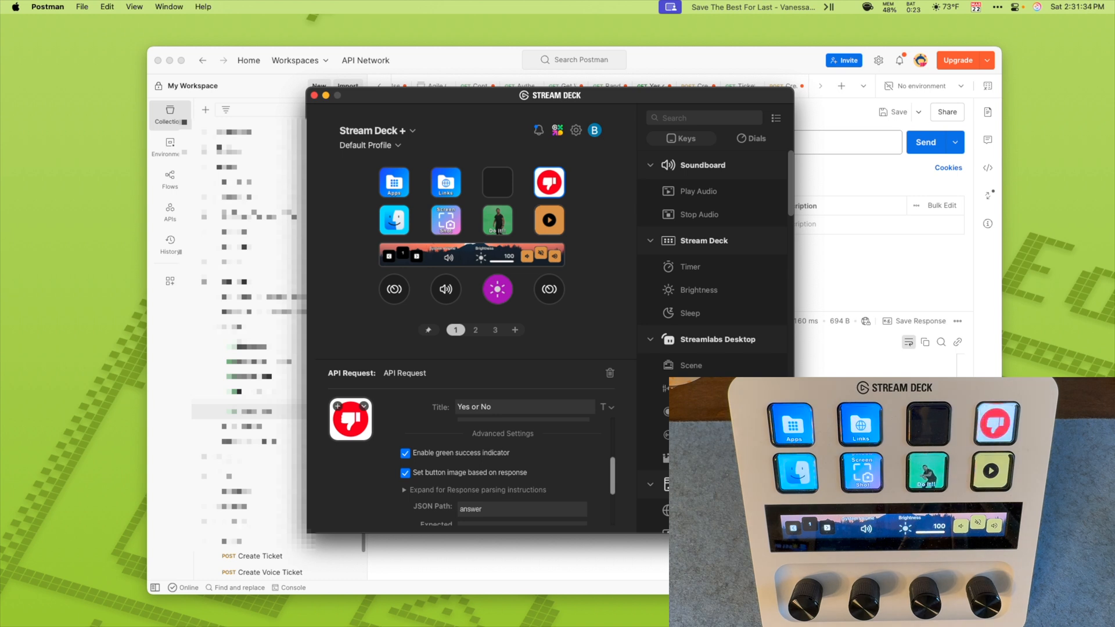
pyautogui.click(405, 454)
# Step: Review the key's response-based image settings, including the JSON path, expected value and matched and unmatched images
pyautogui.scroll(-2, 470, 464)
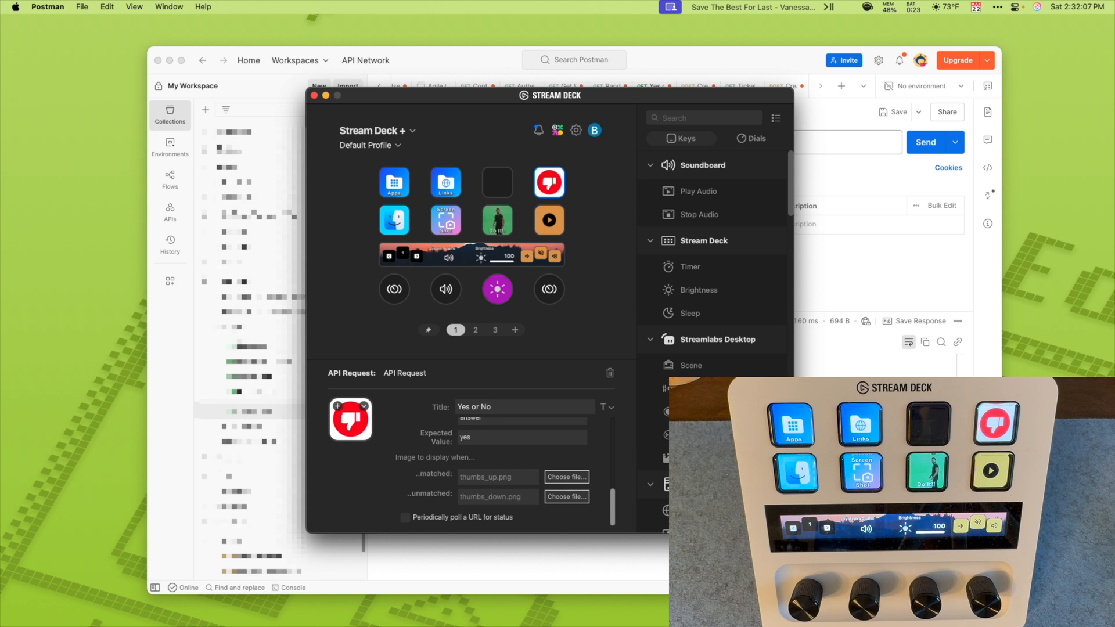
pyautogui.scroll(3, 499, 465)
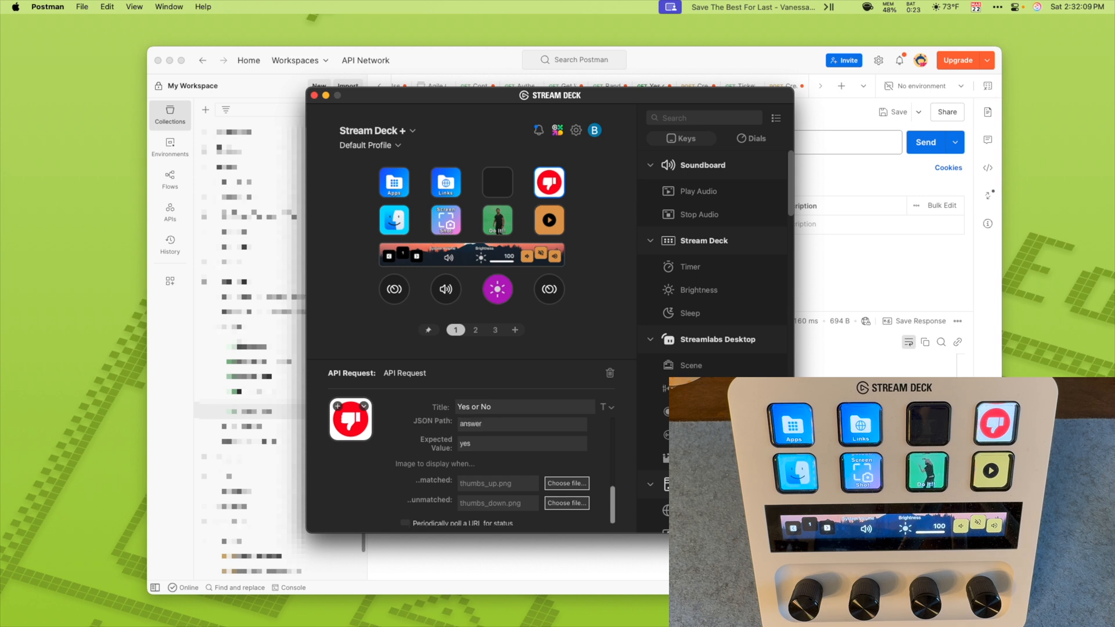
pyautogui.scroll(1, 499, 464)
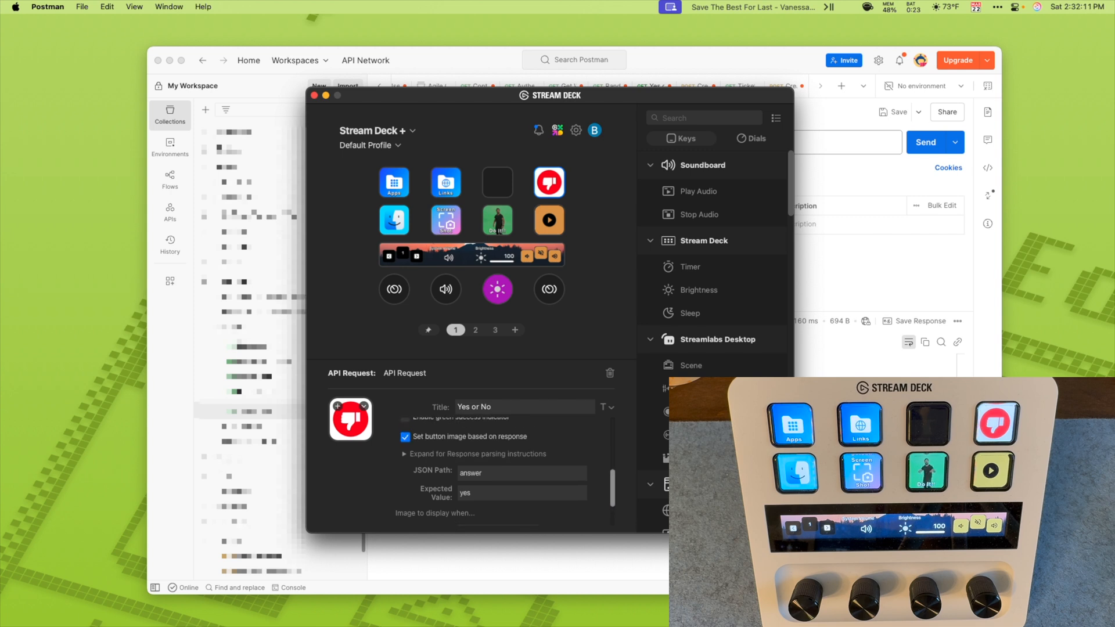
pyautogui.scroll(1, 499, 464)
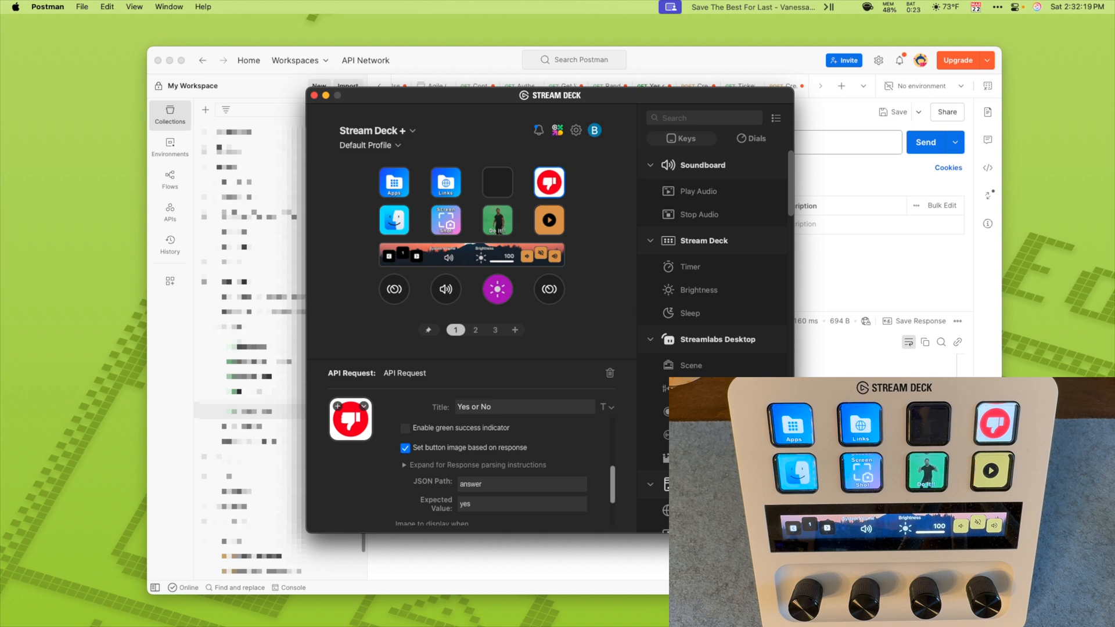
pyautogui.scroll(-3, 500, 465)
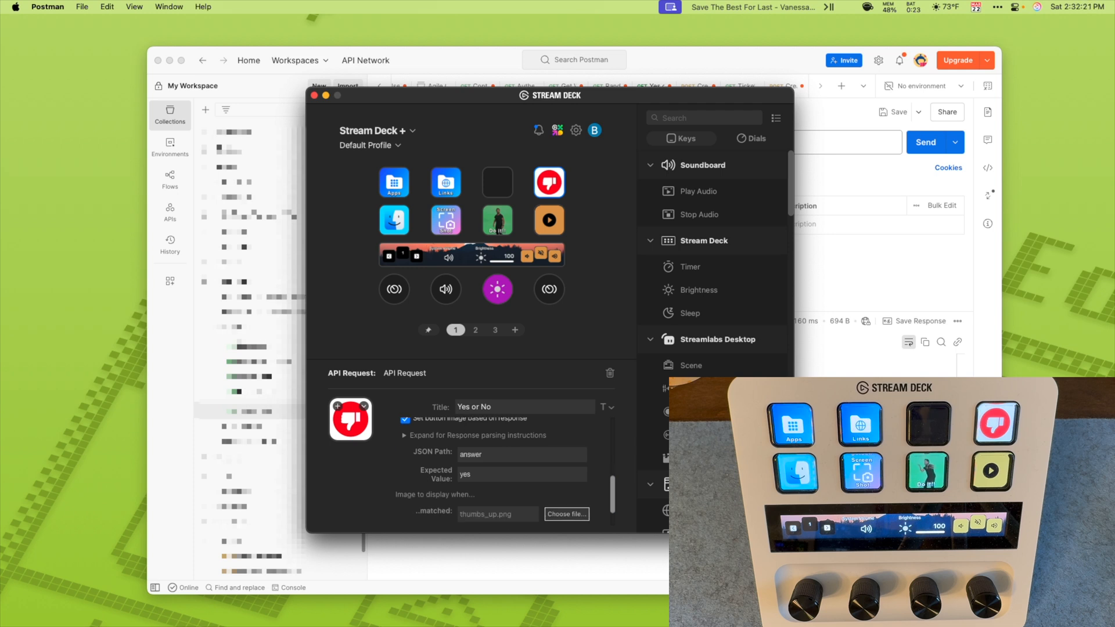
# Step: Compare the key's JSON path with the answer field of the response in Postman, then return to Stream Deck
pyautogui.moveTo(482, 453); pyautogui.dragTo(459, 454)
pyautogui.press('super+Tab')
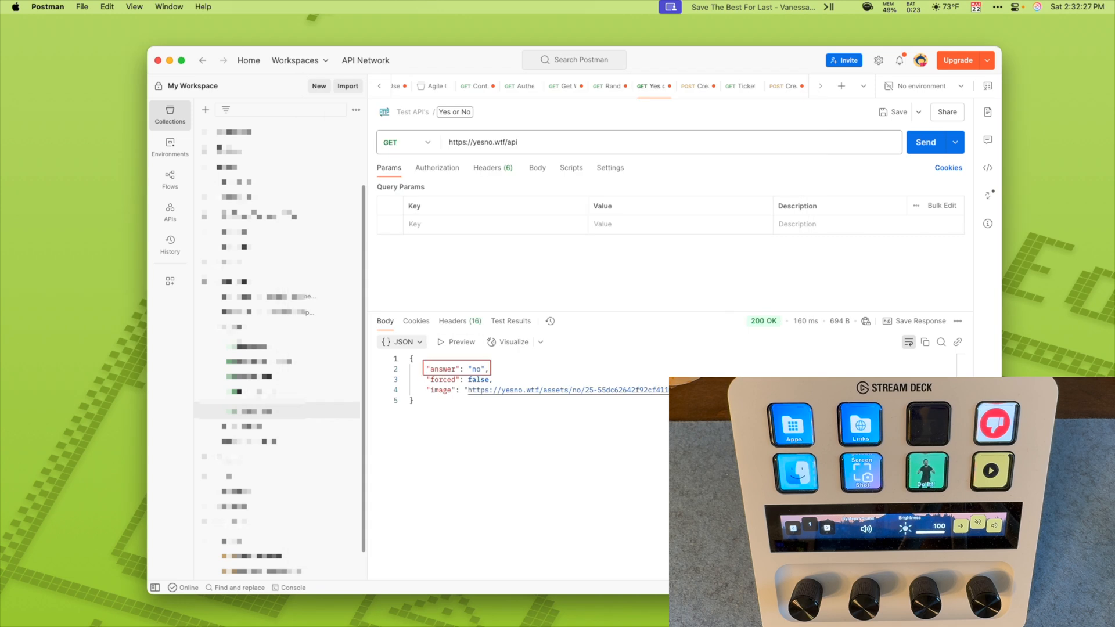
pyautogui.moveTo(430, 369); pyautogui.dragTo(484, 370)
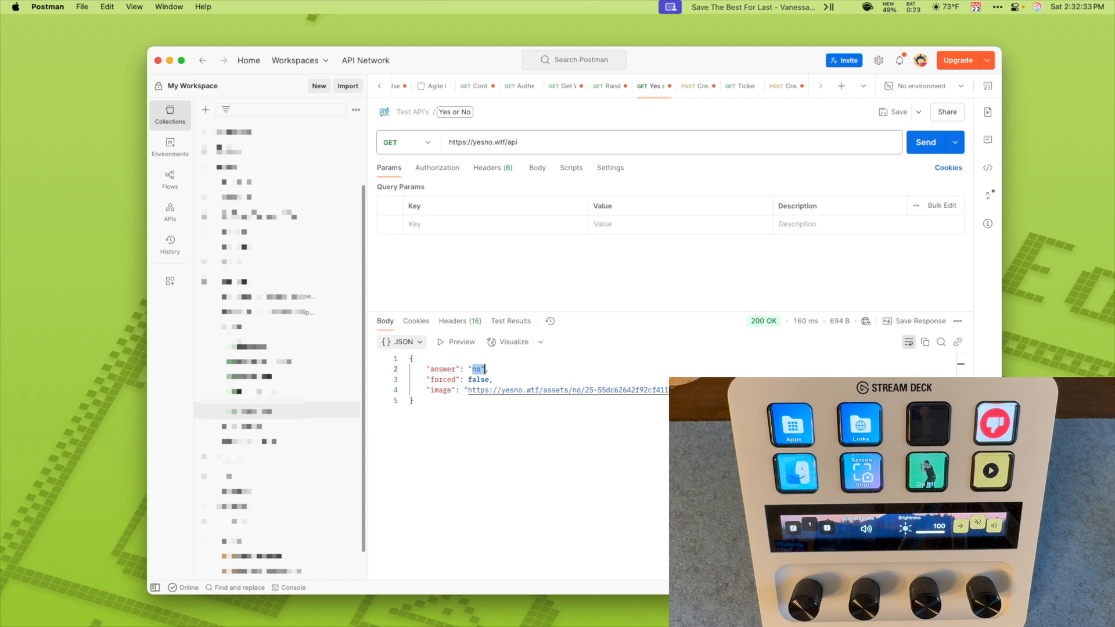
pyautogui.hotkey('ctrl', 'Up')
pyautogui.click(208, 226)
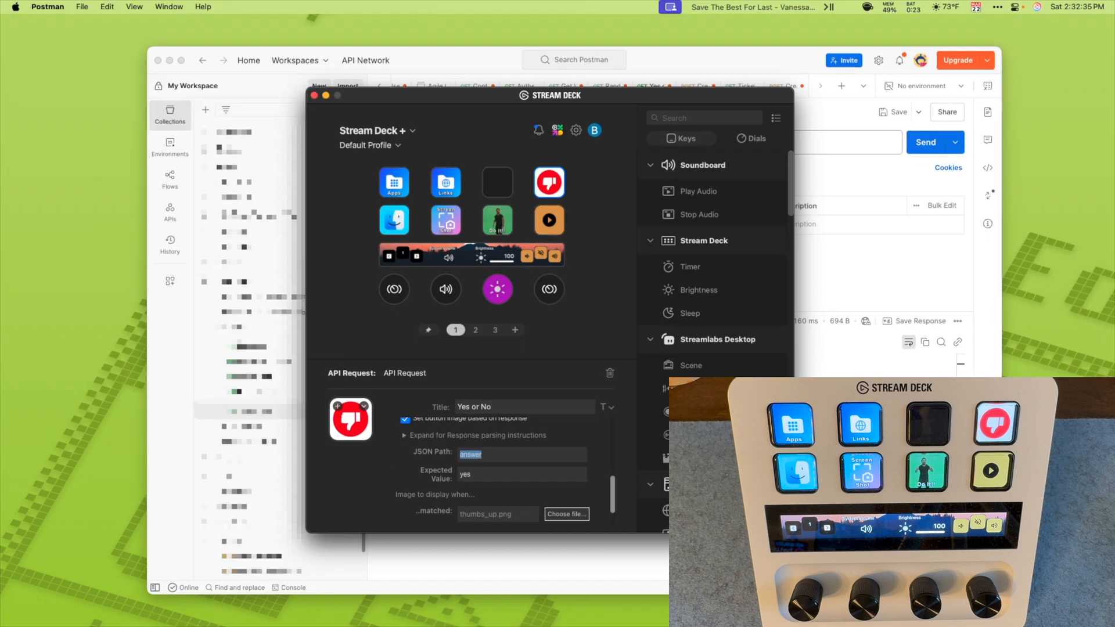
# Step: Examine the JSON path and expected value, then the image files assigned to matched and unmatched responses
pyautogui.click(483, 455)
pyautogui.press('super+a')
pyautogui.press('Tab')
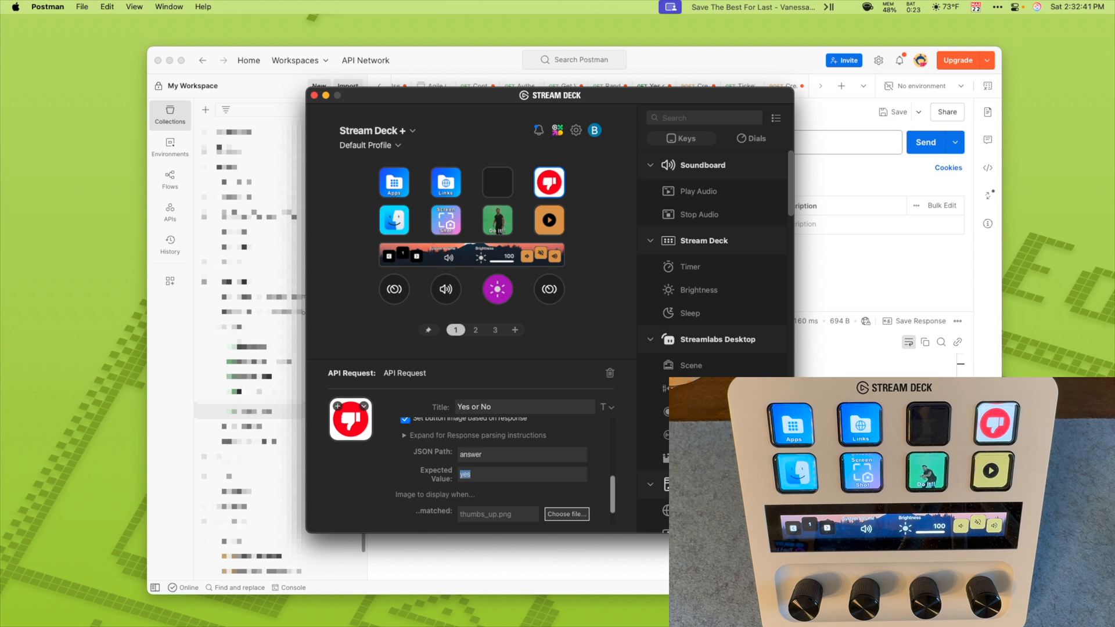
pyautogui.scroll(-3, 499, 464)
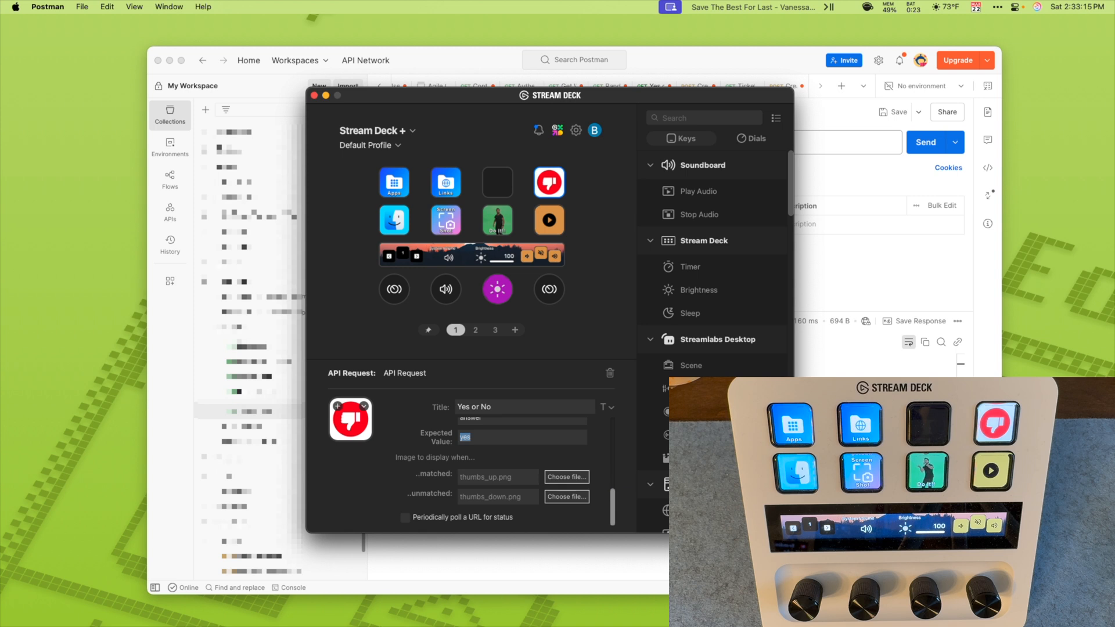
# Step: Enable periodic polling of a status URL, review its status URL, method and frequency options, then disable it again
pyautogui.click(467, 437)
pyautogui.click(405, 518)
pyautogui.scroll(-1, 494, 476)
pyautogui.scroll(-2, 494, 464)
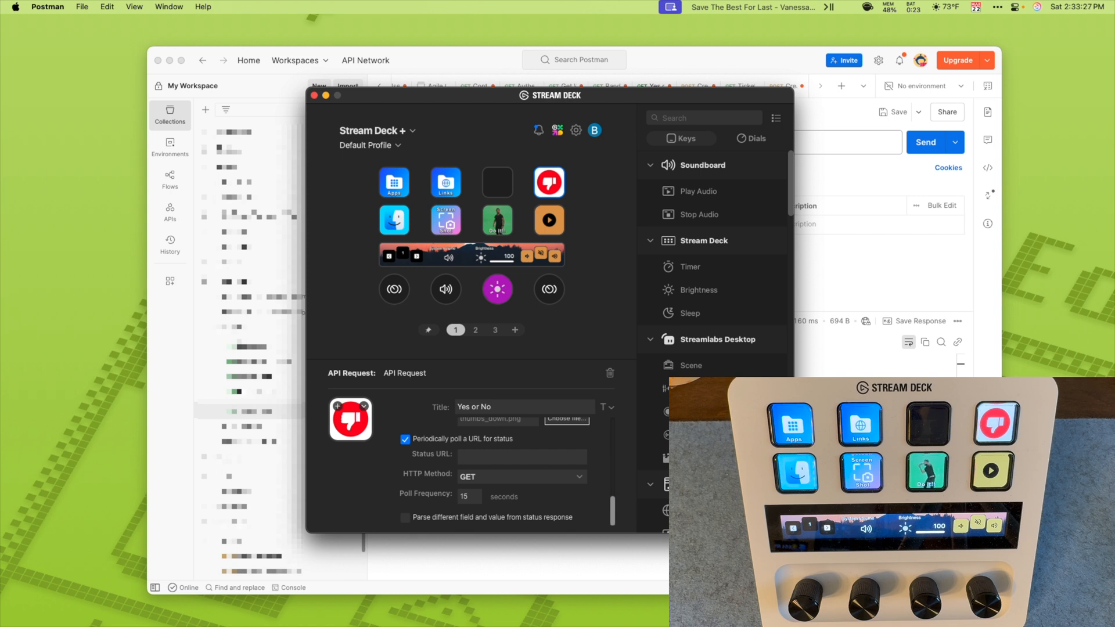
pyautogui.click(405, 438)
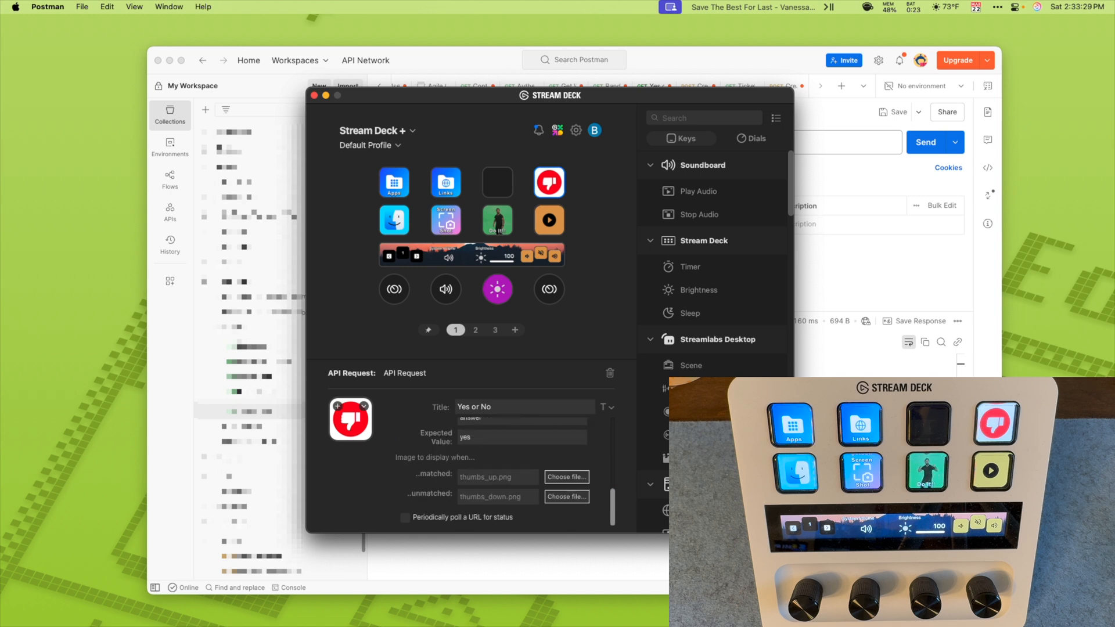
# Step: Copy the URL from the Yes or No key and add an API Request action to the empty key beside it
pyautogui.scroll(4, 494, 465)
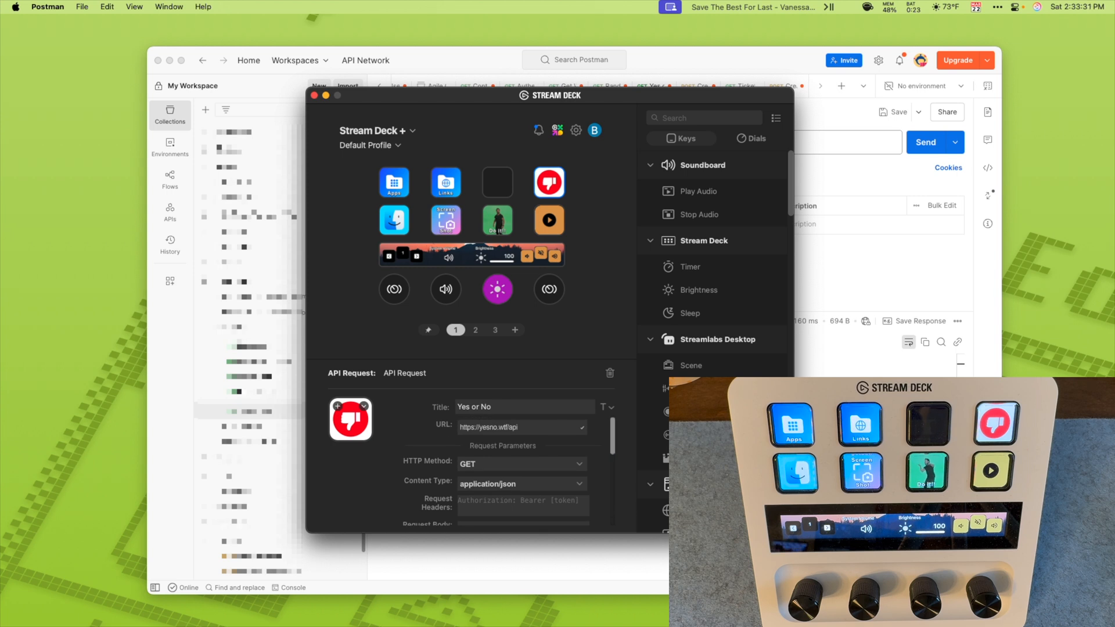
pyautogui.moveTo(520, 427); pyautogui.dragTo(456, 427)
pyautogui.press('super+c')
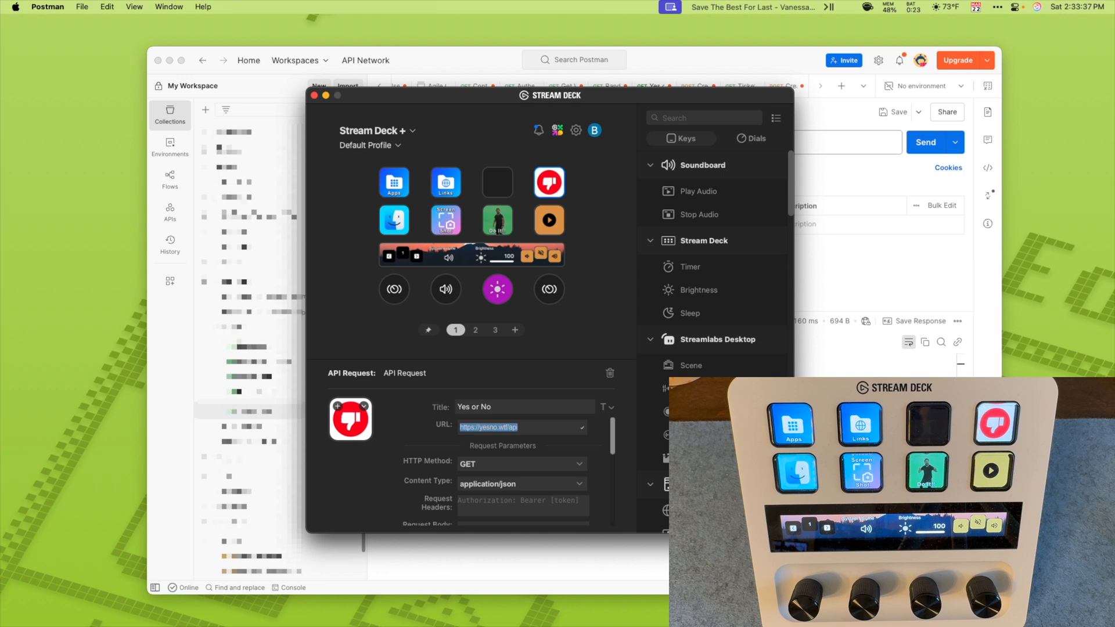
pyautogui.scroll(-10, 714, 261)
pyautogui.scroll(-15, 714, 261)
pyautogui.scroll(-10, 714, 261)
pyautogui.scroll(-10, 714, 261)
pyautogui.scroll(-1, 714, 261)
pyautogui.moveTo(701, 334); pyautogui.dragTo(498, 183)
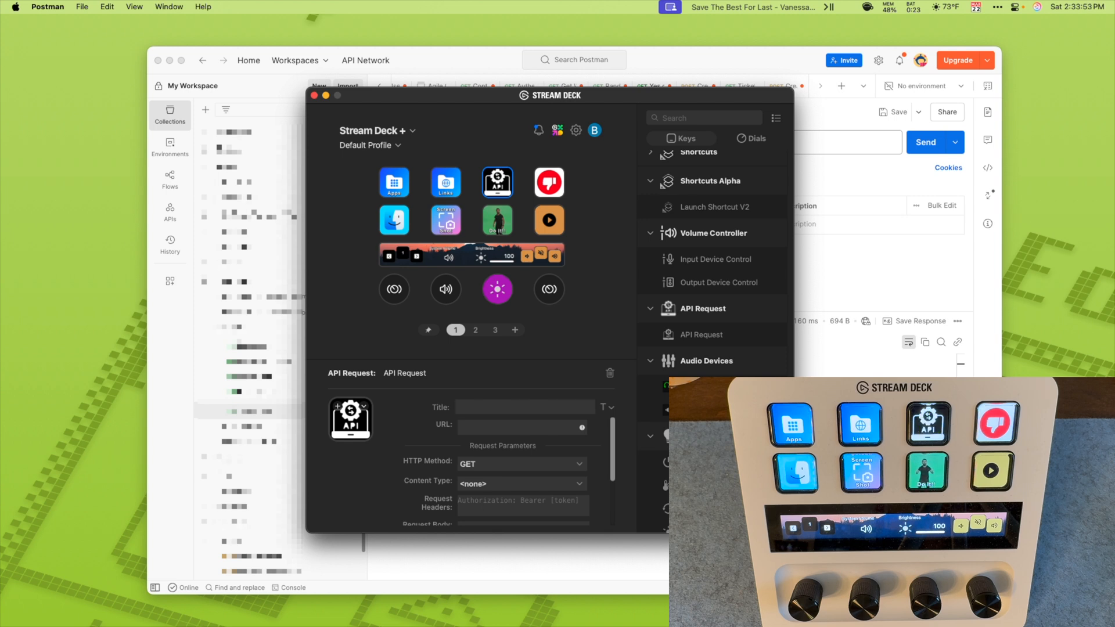
pyautogui.write('Yes No')
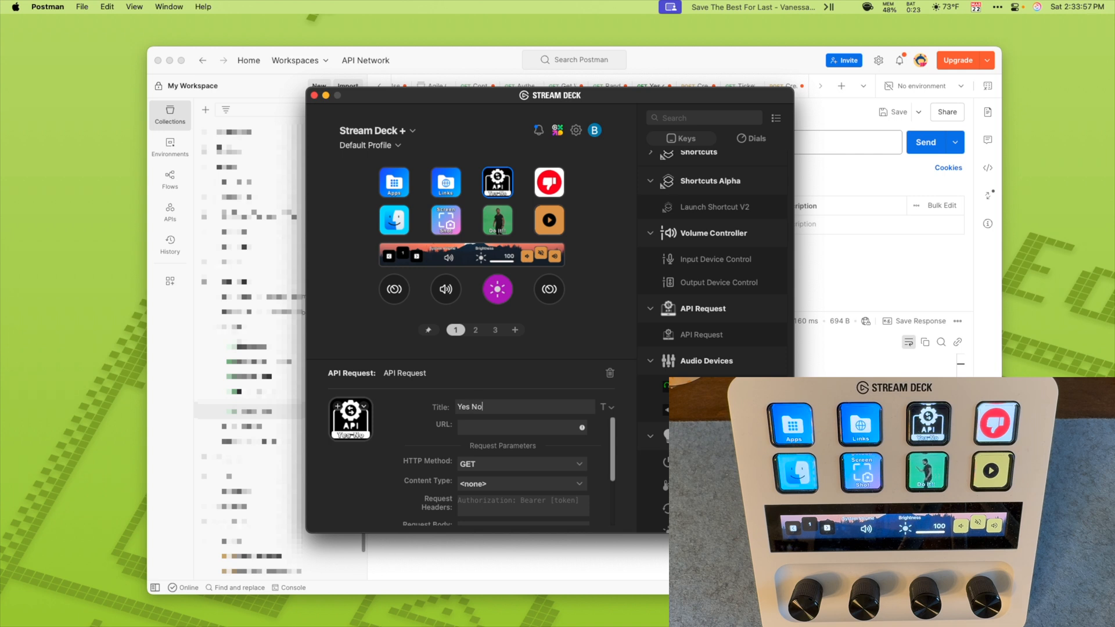
pyautogui.press('super+v')
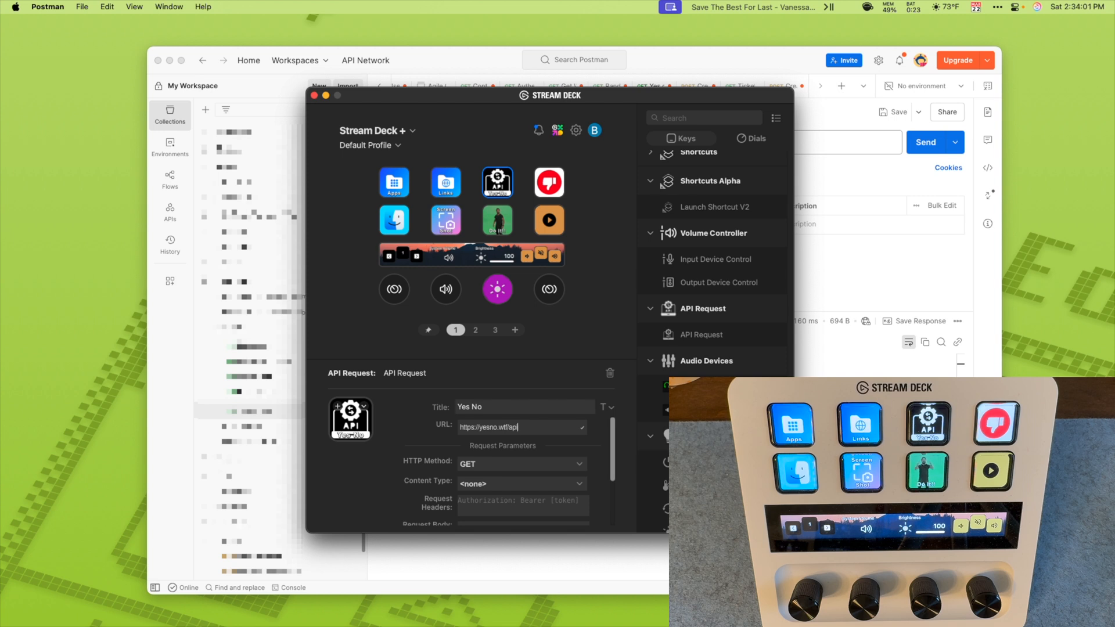
pyautogui.click(522, 483)
pyautogui.click(511, 506)
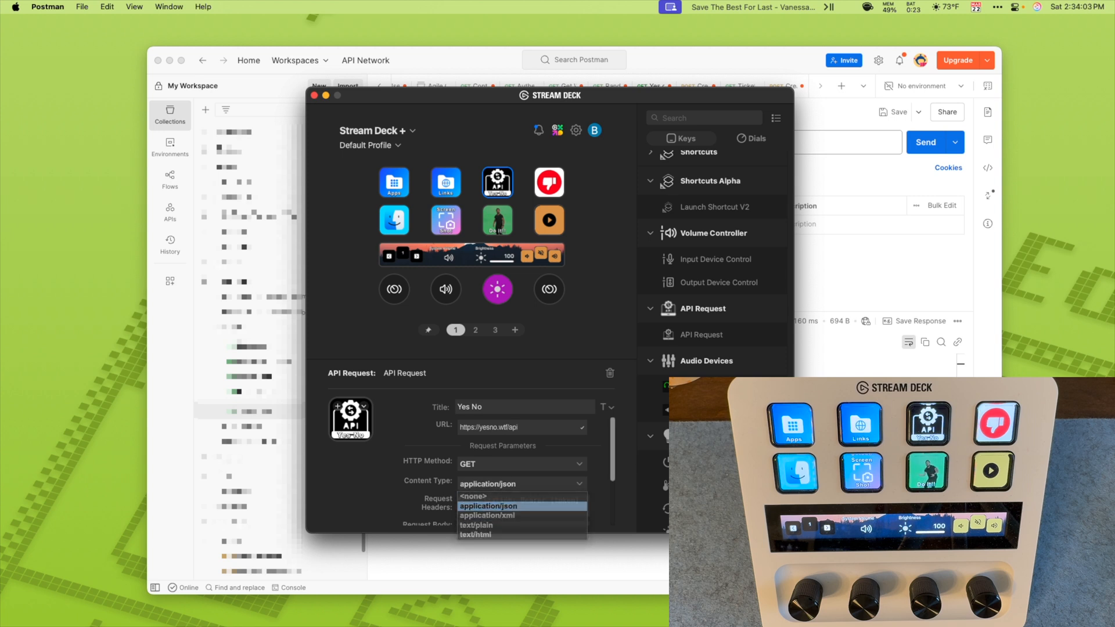
# Step: Enable setting the button image based on the response, with JSON path answer and expected value yes
pyautogui.scroll(-1, 511, 499)
pyautogui.scroll(-3, 511, 465)
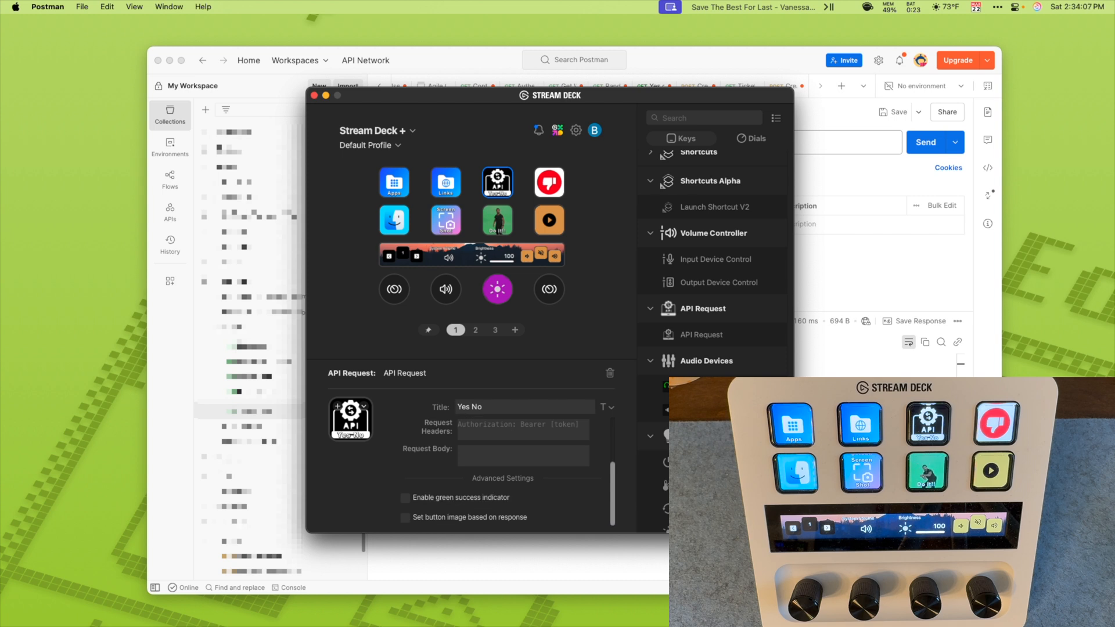
pyautogui.click(406, 517)
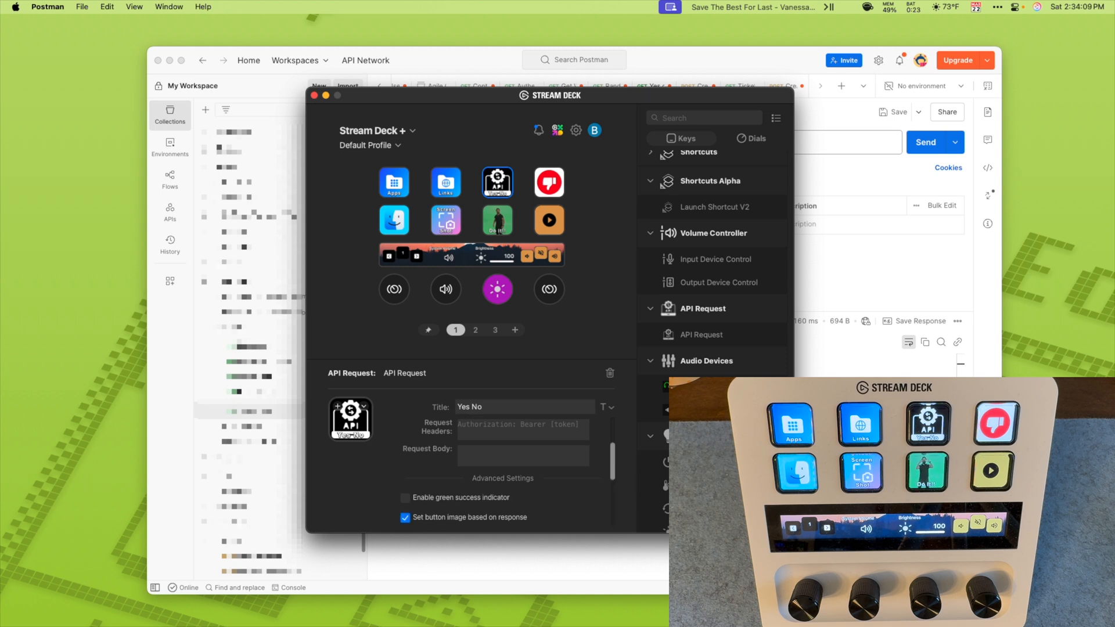
pyautogui.scroll(-3, 505, 465)
pyautogui.scroll(-1, 505, 465)
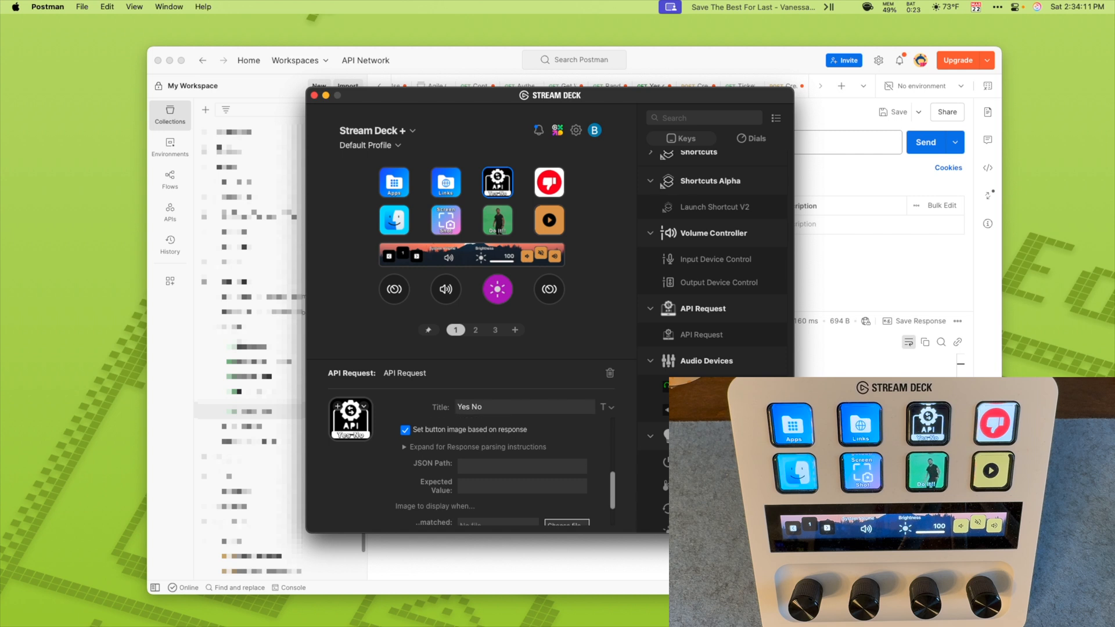
pyautogui.click(522, 466)
pyautogui.write('answer')
pyautogui.scroll(-3, 494, 465)
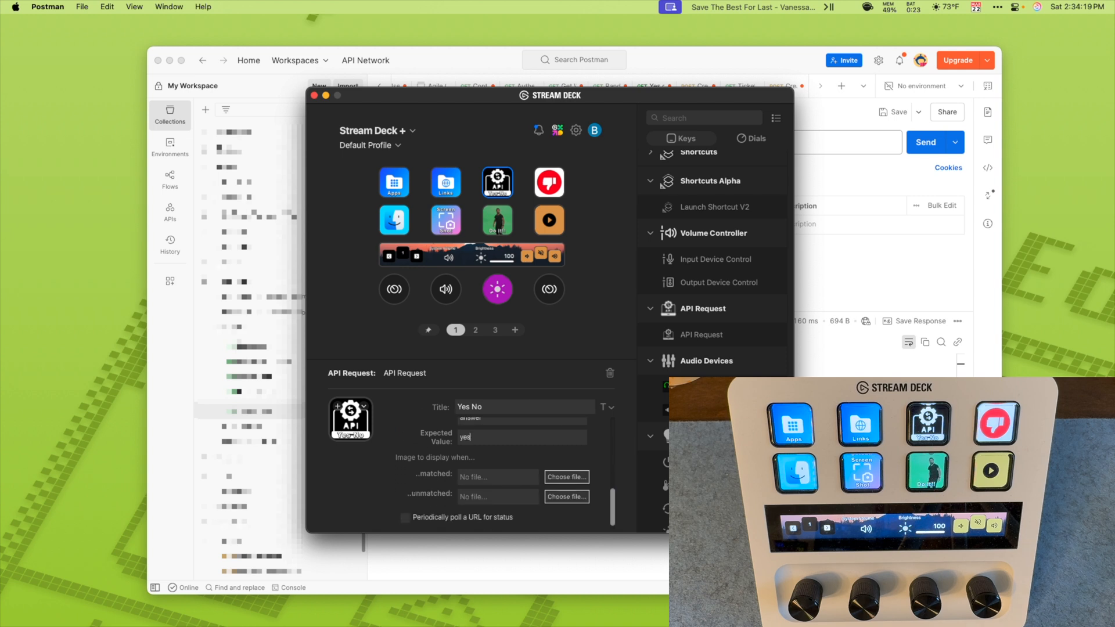
# Step: Assign thumbs_up.png from the Stream Deck Files folder as the image for a matched response
pyautogui.click(567, 477)
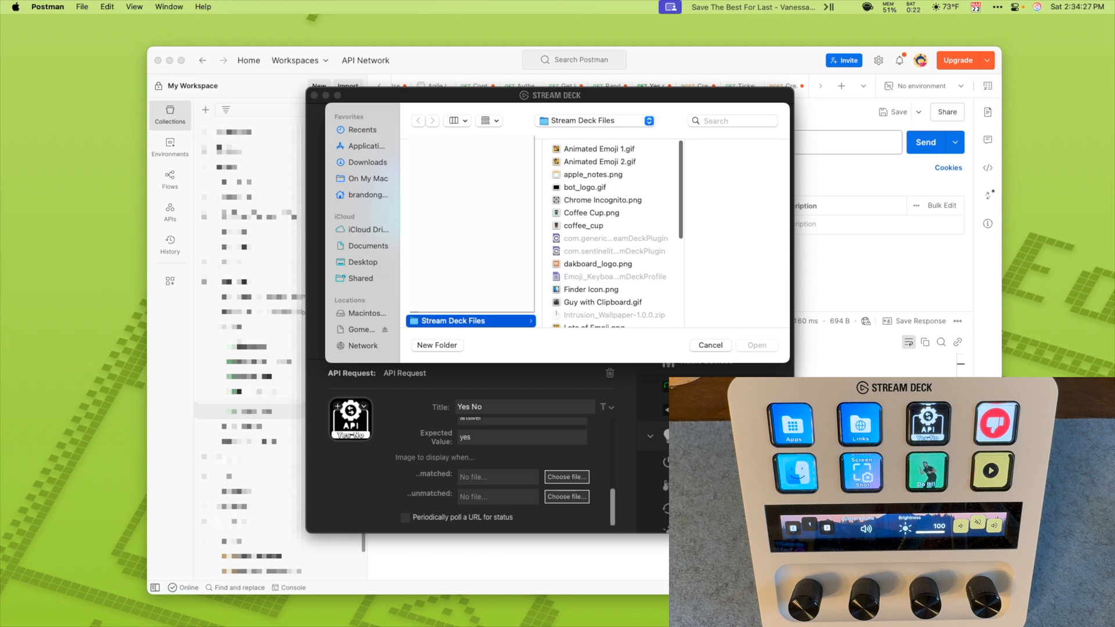
pyautogui.click(598, 149)
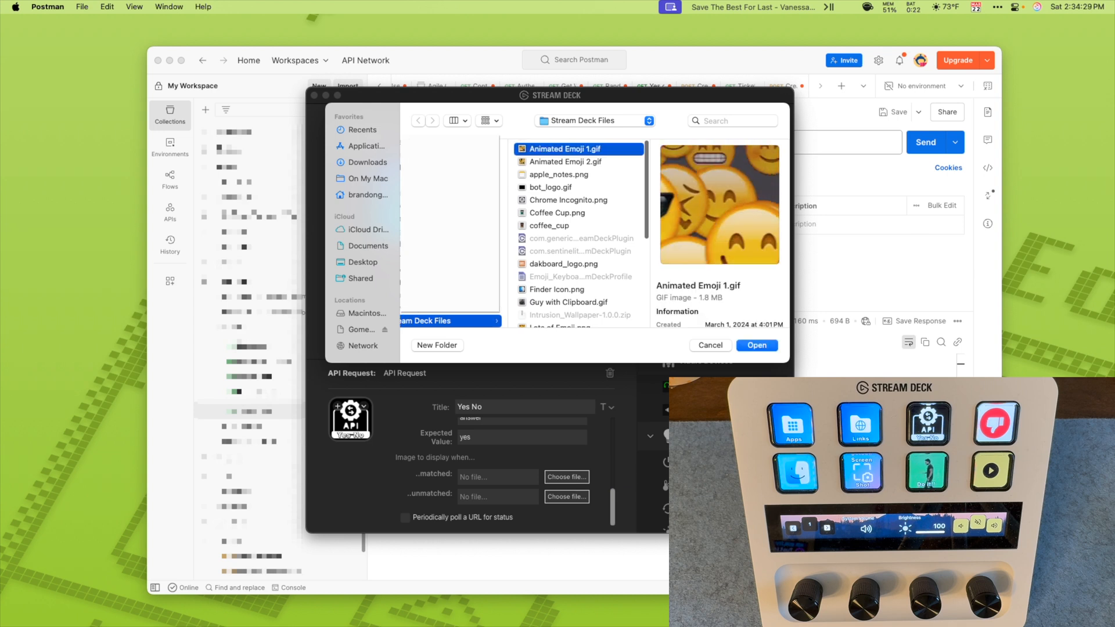
pyautogui.scroll(-5, 581, 232)
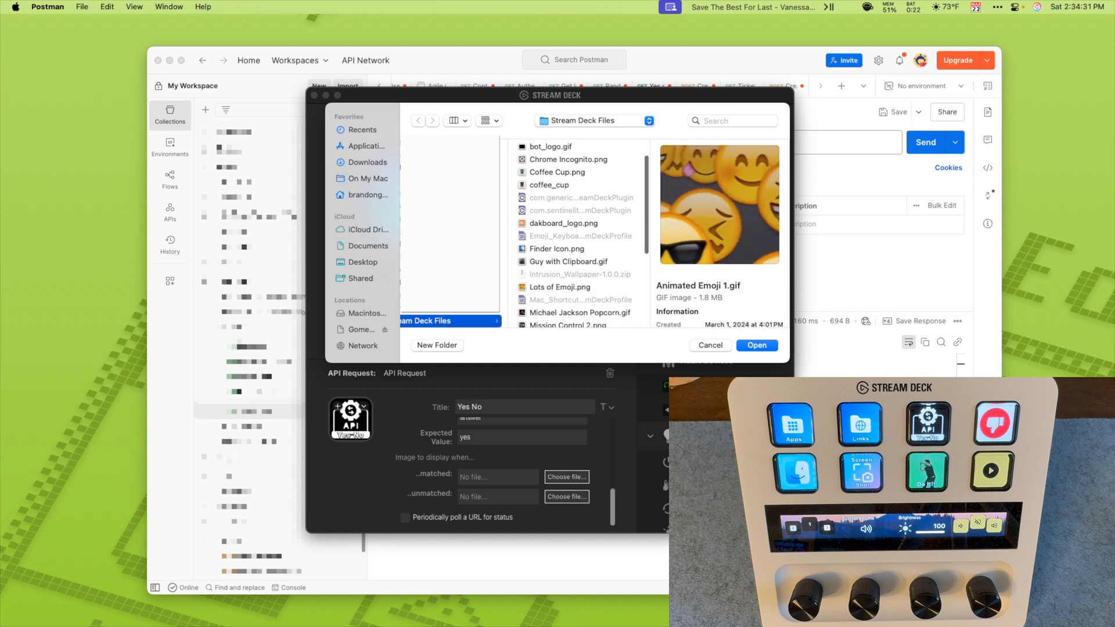
pyautogui.scroll(-5, 581, 232)
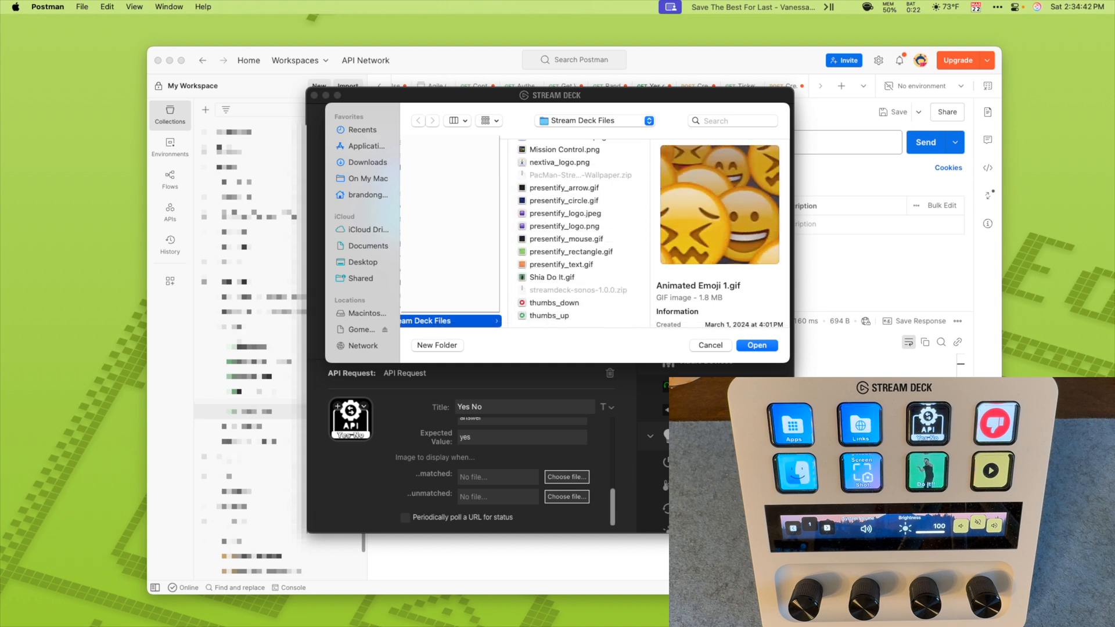
pyautogui.click(550, 316)
pyautogui.press('Return')
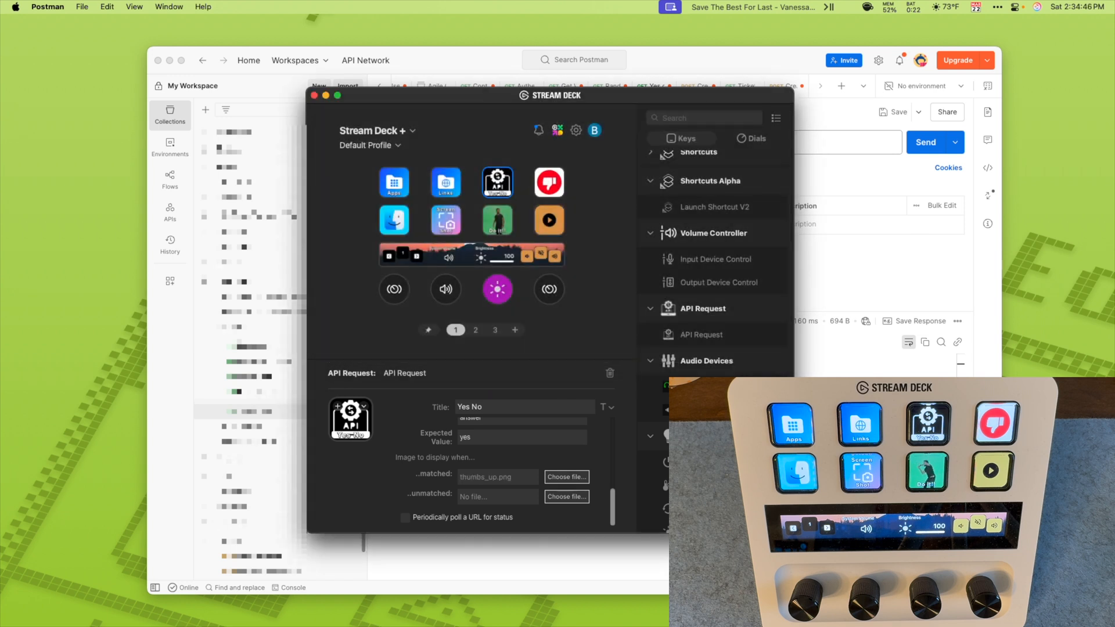
# Step: Assign thumbs_down.png from the Stream Deck Files folder as the image for an unmatched response
pyautogui.click(566, 496)
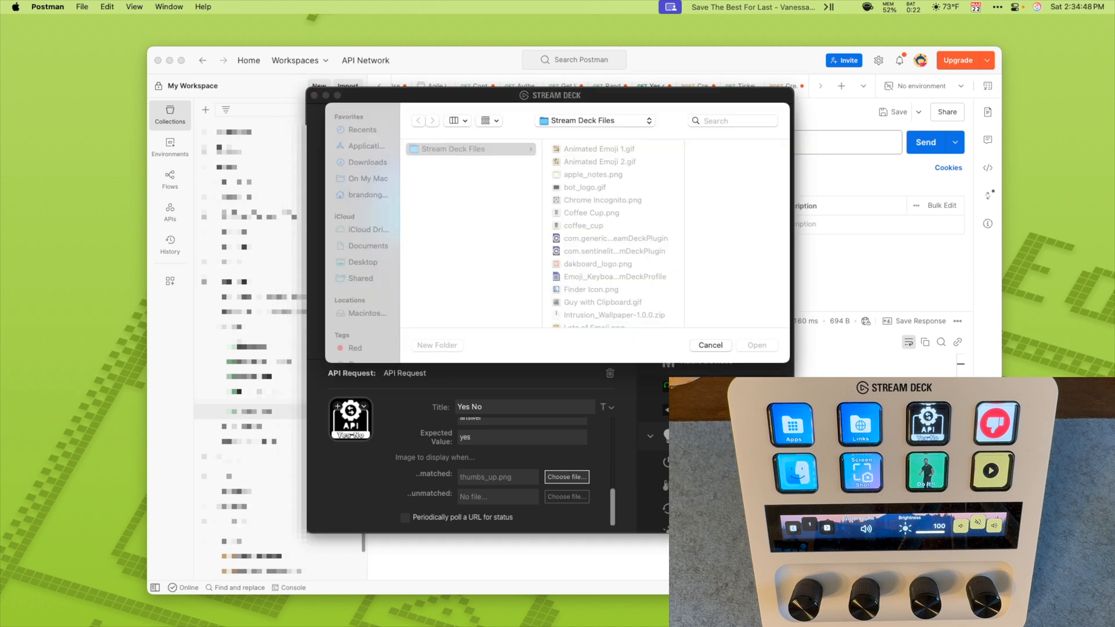
pyautogui.scroll(-10, 611, 233)
pyautogui.click(588, 303)
pyautogui.press('Return')
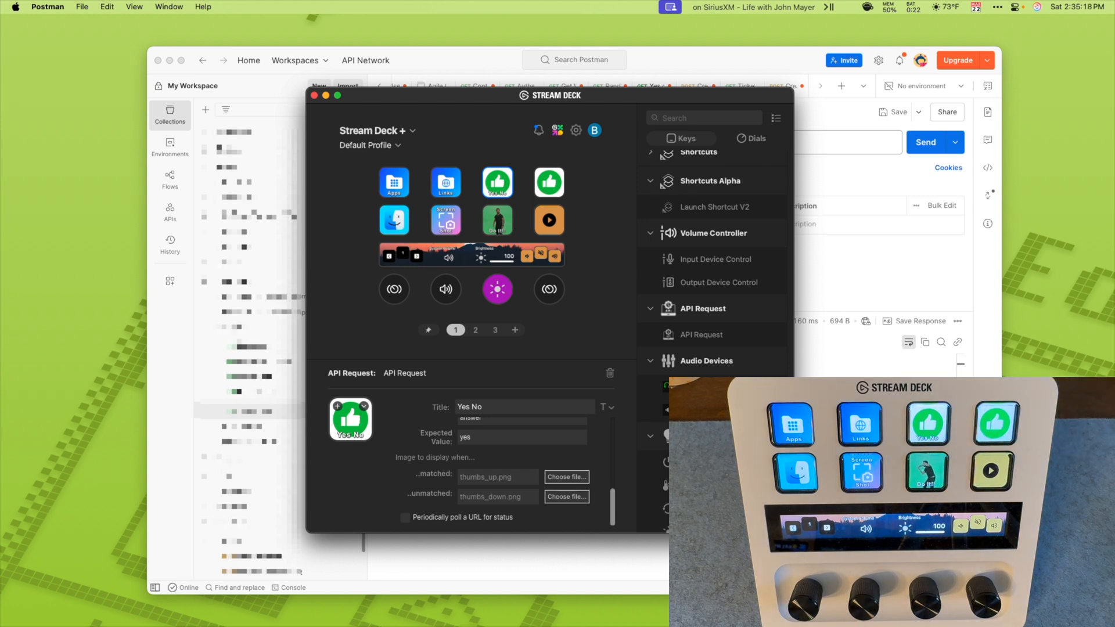
# Step: Review the Yes No key's settings from the response images back up to the request URL
pyautogui.scroll(3, 471, 464)
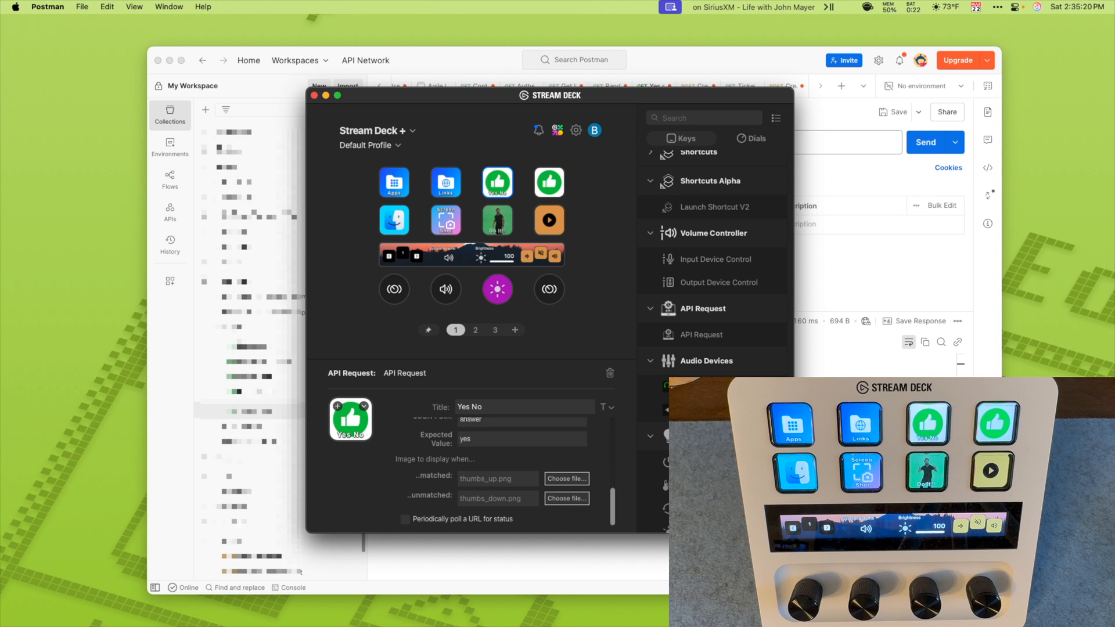
pyautogui.scroll(4, 470, 464)
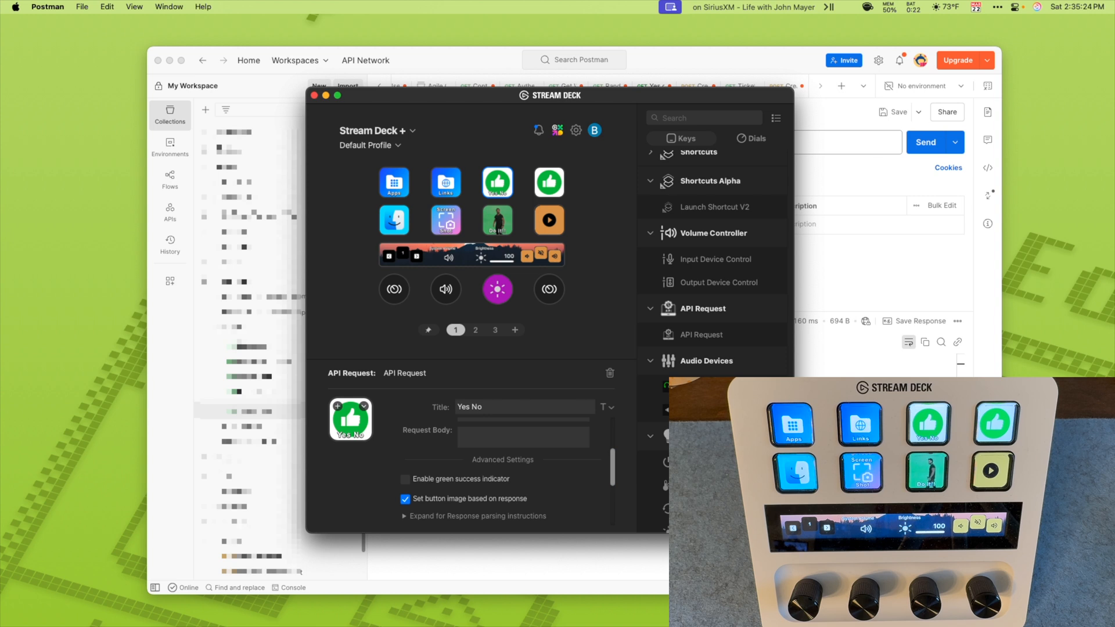
pyautogui.scroll(4, 505, 465)
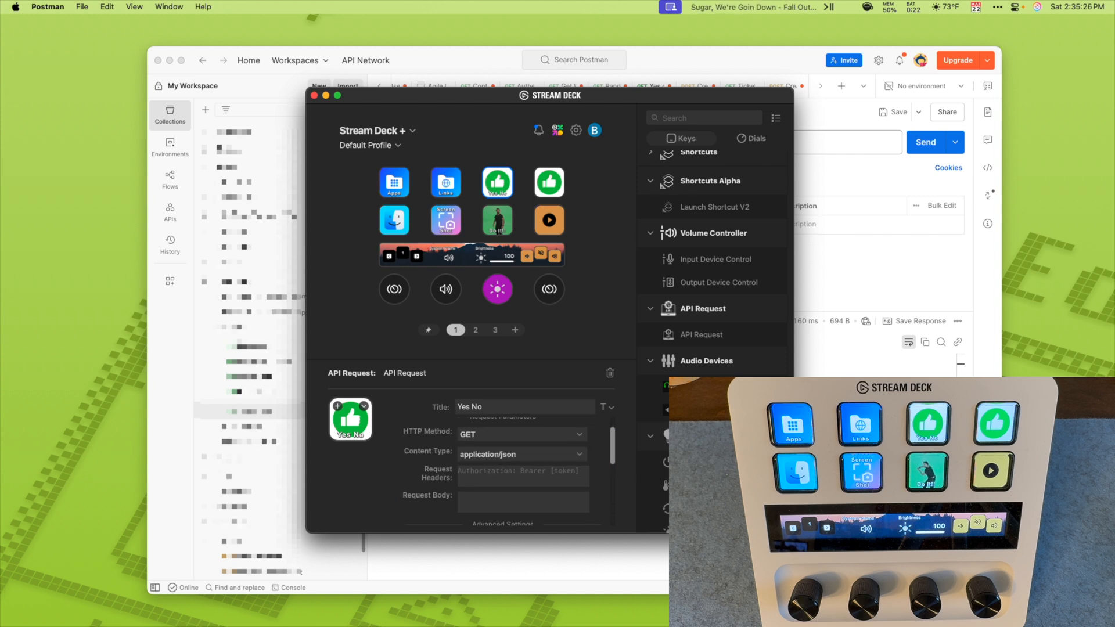
pyautogui.scroll(2, 505, 464)
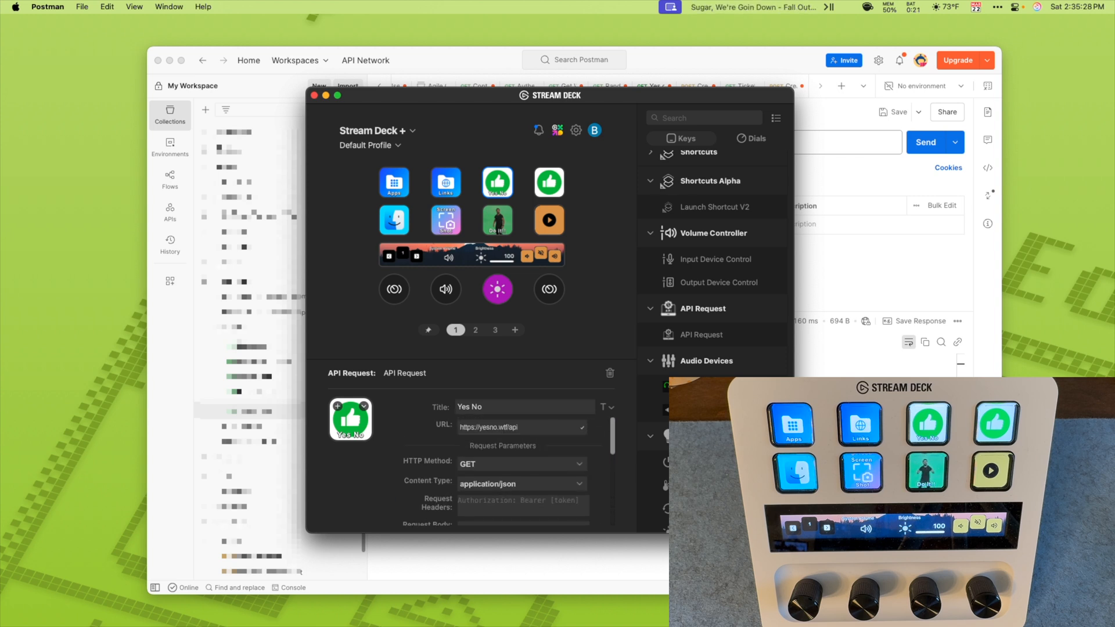